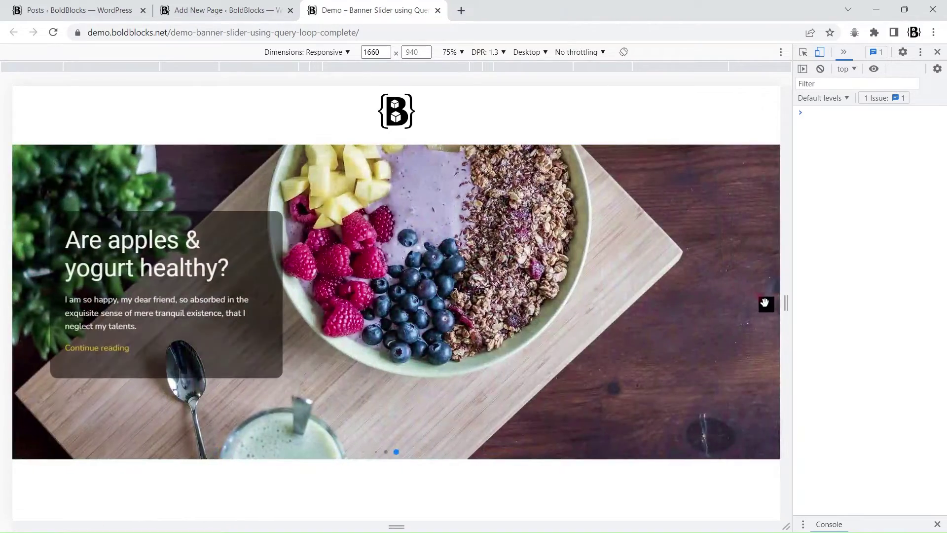
Step: Swipe through the slides of the finished banner slider demo page
{"action": "mouse_move", "coordinate": [785, 308]}
{"action": "left_mouse_down"}
{"action": "mouse_move", "coordinate": [482, 321]}
{"action": "mouse_move", "coordinate": [482, 304]}
{"action": "mouse_move", "coordinate": [503, 303]}
{"action": "mouse_move", "coordinate": [798, 321]}
{"action": "left_mouse_up"}
{"action": "left_click_drag", "start_coordinate": [572, 249], "coordinate": [653, 247]}
{"action": "left_click_drag", "start_coordinate": [503, 232], "coordinate": [423, 197]}
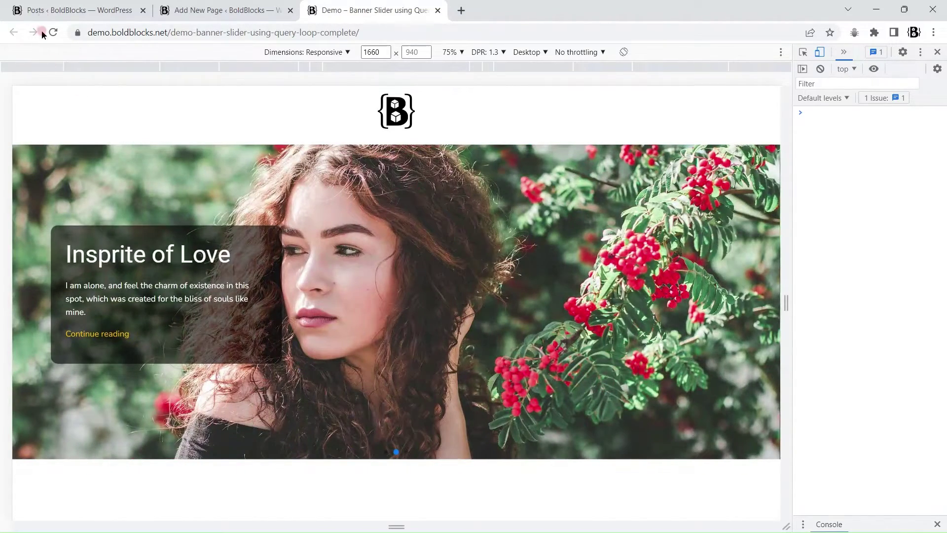
Step: Open the "Healthy berry yogurt smoothie" post for editing, review its featured image and excerpt, and close it again
{"action": "left_click", "coordinate": [46, 10]}
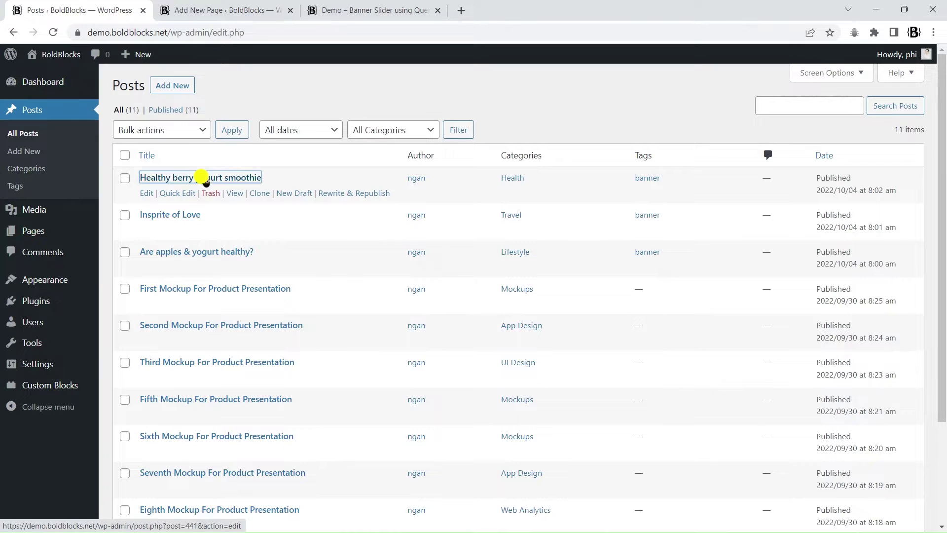
{"action": "left_click", "coordinate": [229, 184], "text": "ctrl"}
{"action": "left_click", "coordinate": [188, 12]}
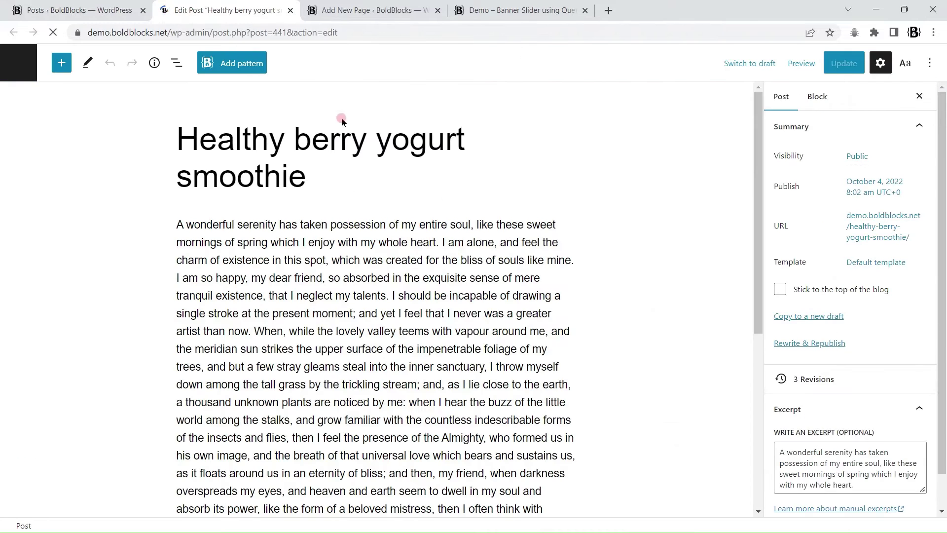
{"action": "scroll", "coordinate": [913, 291], "scroll_direction": "down", "scroll_amount": 3}
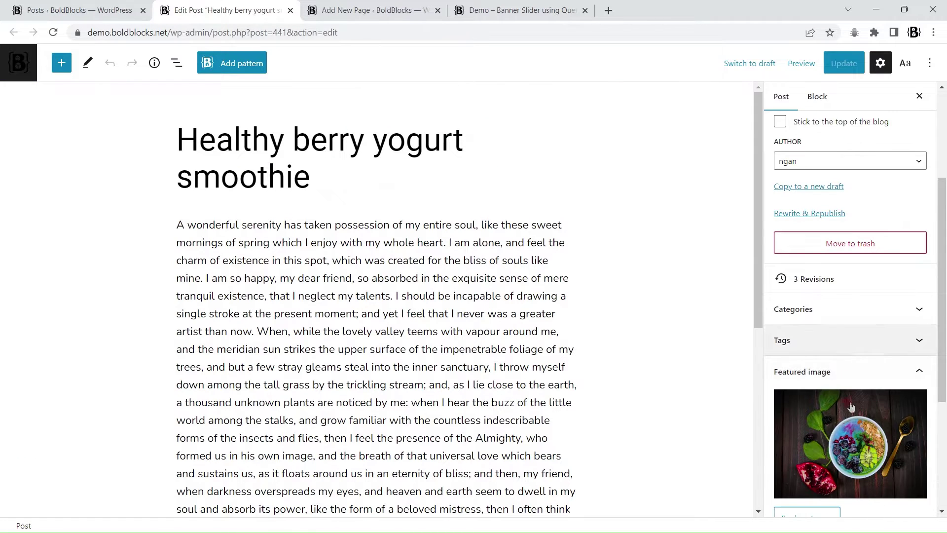
{"action": "scroll", "coordinate": [852, 287], "scroll_direction": "down", "scroll_amount": 4}
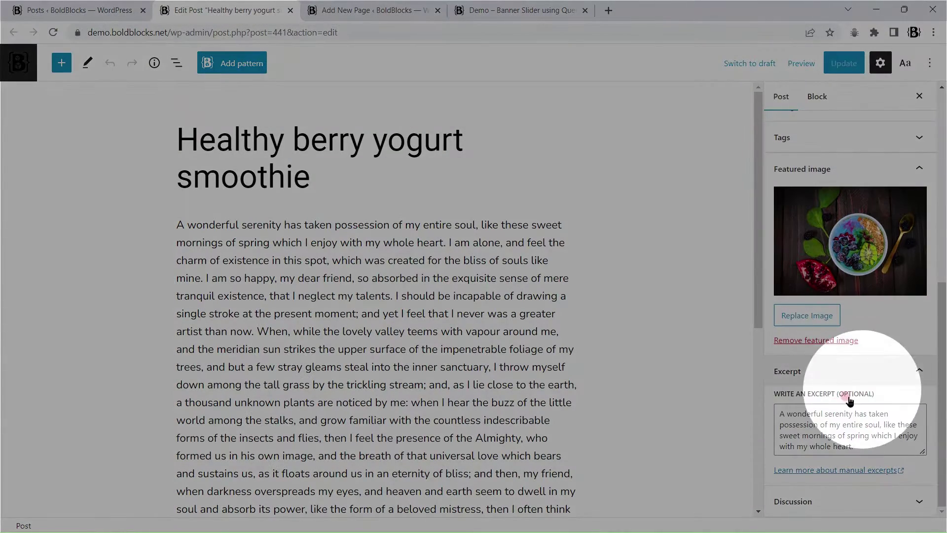
{"action": "left_click", "coordinate": [809, 413]}
{"action": "left_click", "coordinate": [291, 11]}
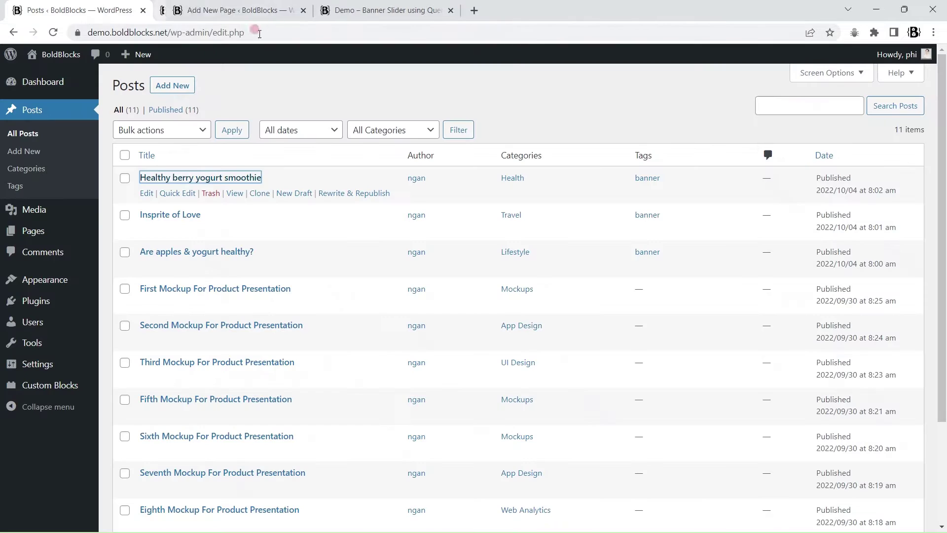
Step: Insert a Query Loop block in the "Demo - Banner Slider - Query Loop" page, started blank with the title and excerpt layout
{"action": "left_click", "coordinate": [217, 10]}
{"action": "left_click", "coordinate": [206, 221]}
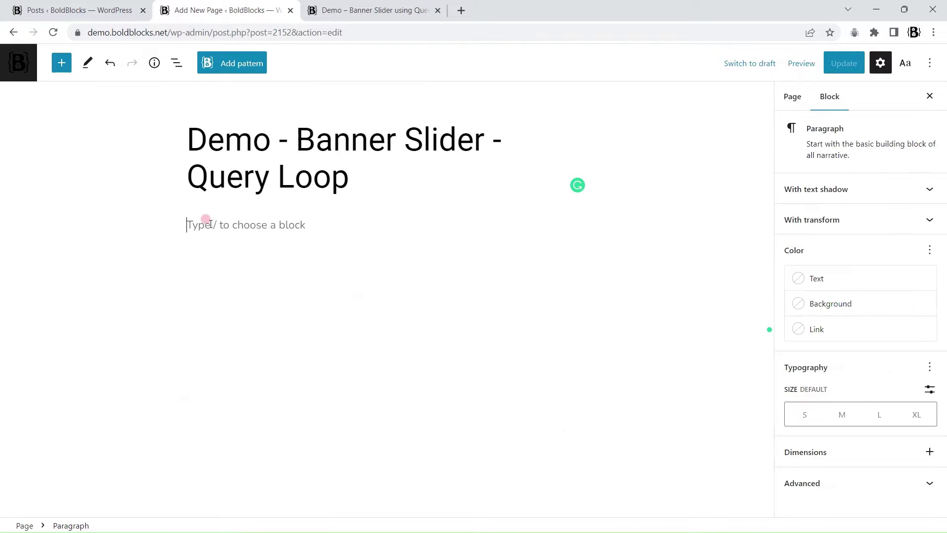
{"action": "type", "text": "/q"}
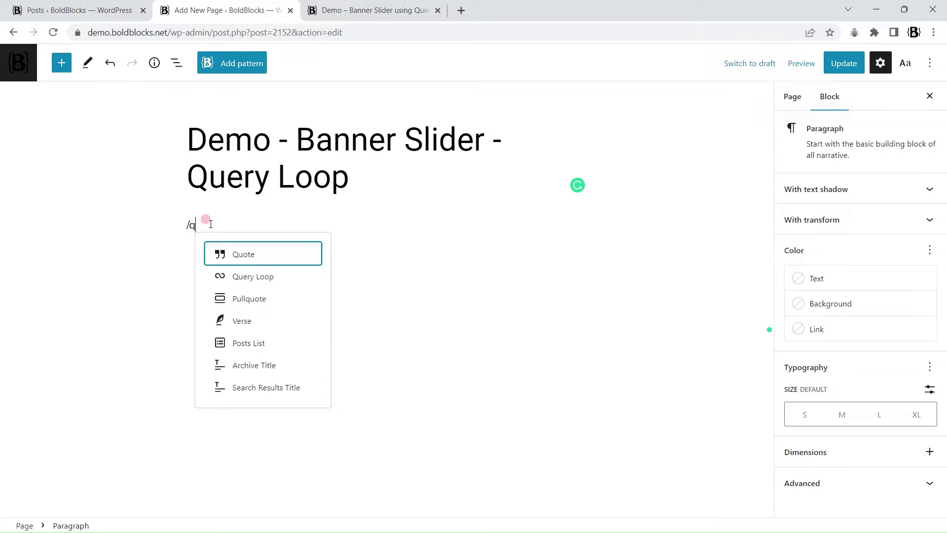
{"action": "left_click", "coordinate": [245, 270]}
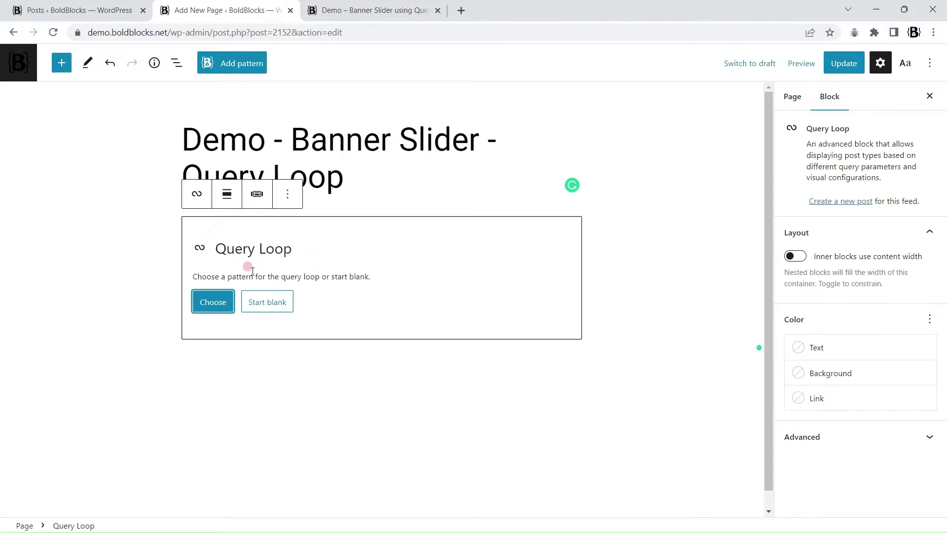
{"action": "left_click", "coordinate": [284, 301]}
{"action": "left_click", "coordinate": [272, 303]}
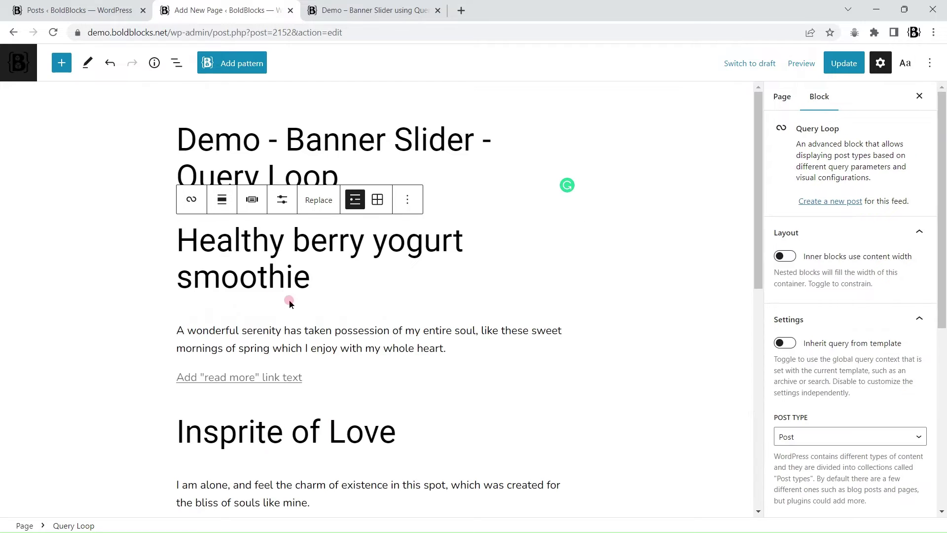
Step: Check the Query Loop's items per page and add a taxonomy filter limiting its posts to the tag "banner"
{"action": "left_click", "coordinate": [280, 200]}
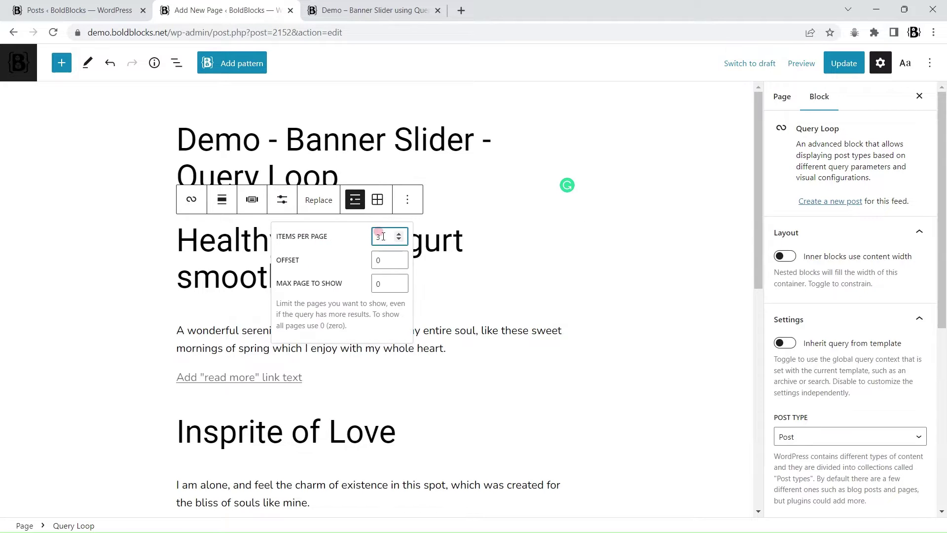
{"action": "left_click", "coordinate": [839, 293]}
{"action": "scroll", "coordinate": [877, 295], "scroll_direction": "down", "scroll_amount": 4}
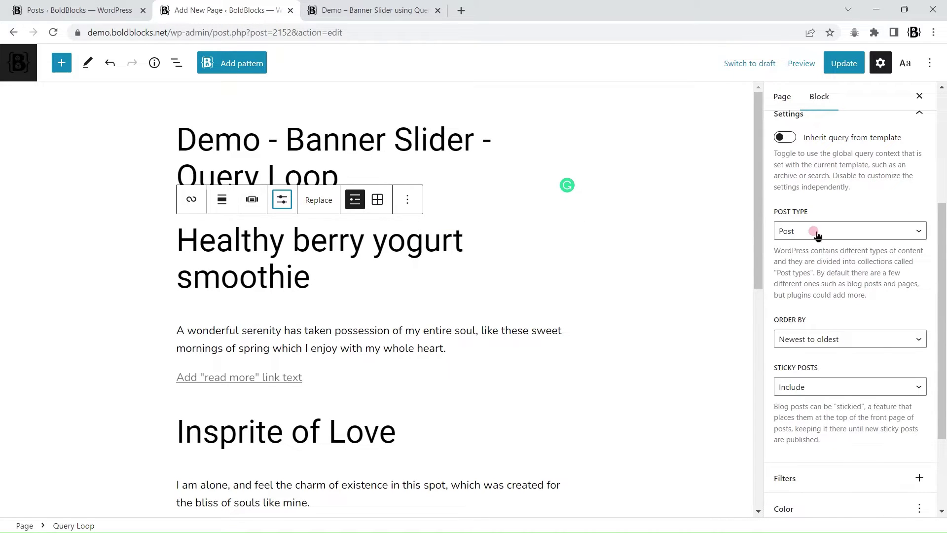
{"action": "scroll", "coordinate": [843, 257], "scroll_direction": "down", "scroll_amount": 3}
{"action": "left_click", "coordinate": [917, 354]}
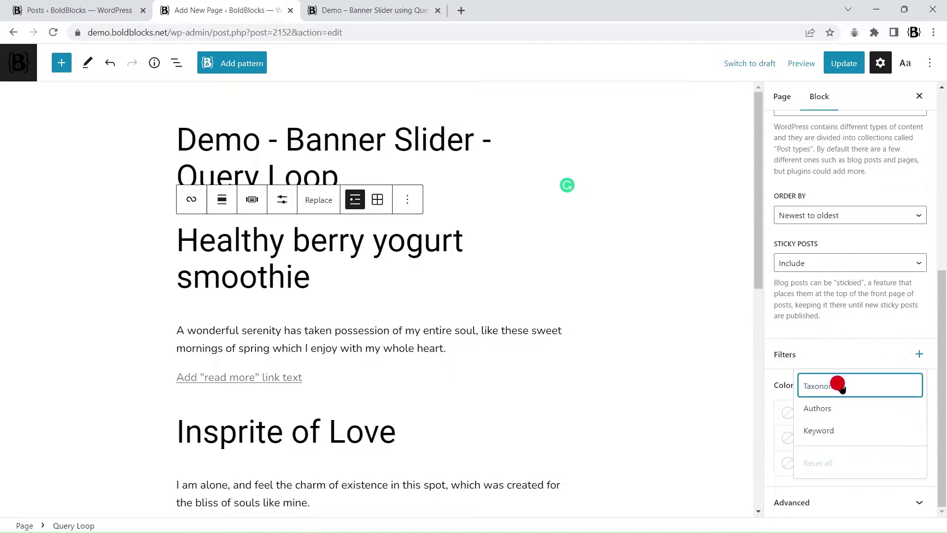
{"action": "left_click", "coordinate": [842, 386]}
{"action": "left_click", "coordinate": [856, 367]}
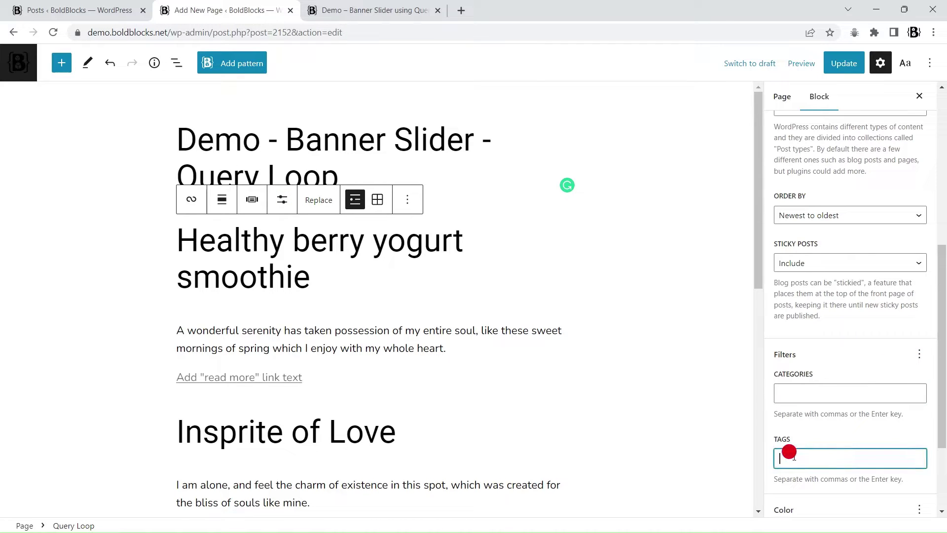
{"action": "type", "text": "ba"}
{"action": "left_click", "coordinate": [789, 474]}
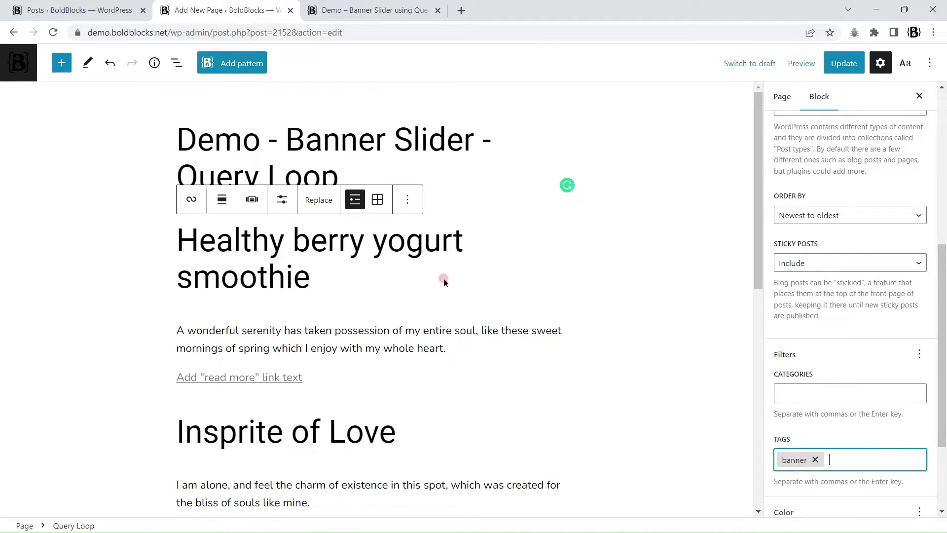
Step: Show the block list view and set the Query Loop block's alignment to full width
{"action": "scroll", "coordinate": [445, 279], "scroll_direction": "down", "scroll_amount": 2}
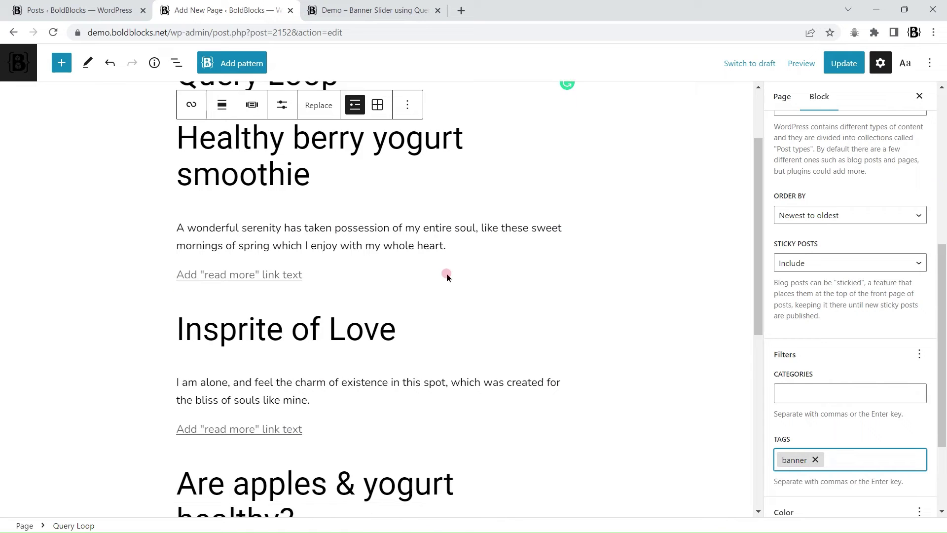
{"action": "left_click", "coordinate": [176, 63]}
{"action": "left_click", "coordinate": [327, 103]}
{"action": "left_click", "coordinate": [347, 185]}
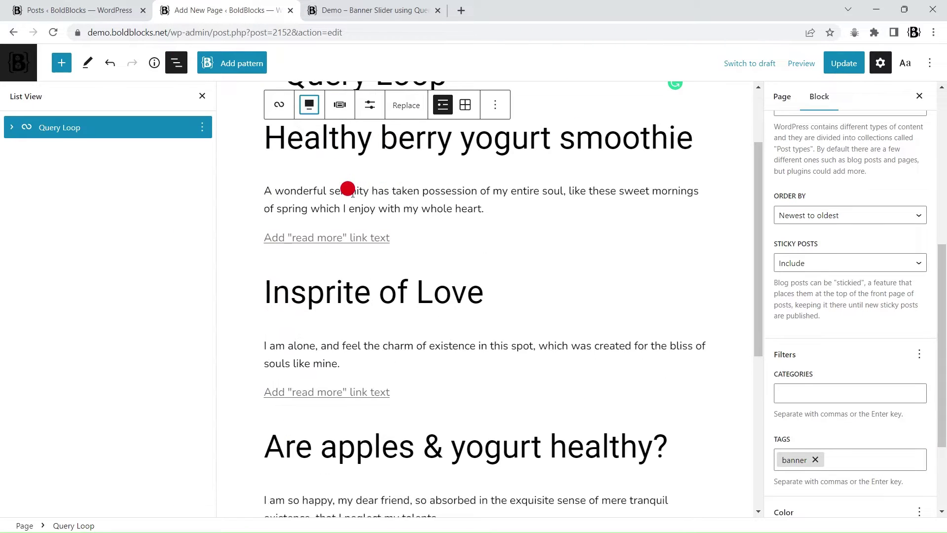
Step: Remove the Pagination and No results blocks from the Query Loop
{"action": "left_click", "coordinate": [12, 127]}
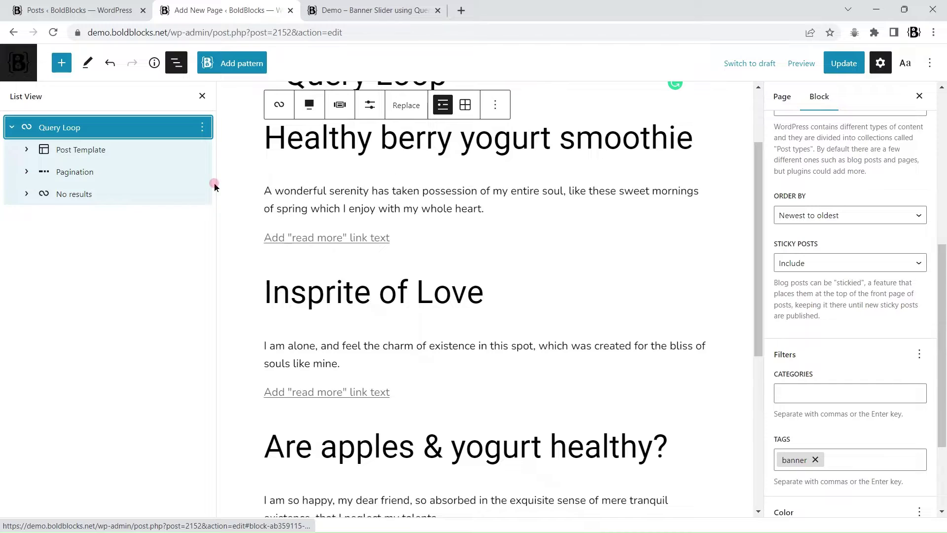
{"action": "left_click", "coordinate": [202, 173]}
{"action": "left_click", "coordinate": [237, 447]}
{"action": "left_click", "coordinate": [202, 172]}
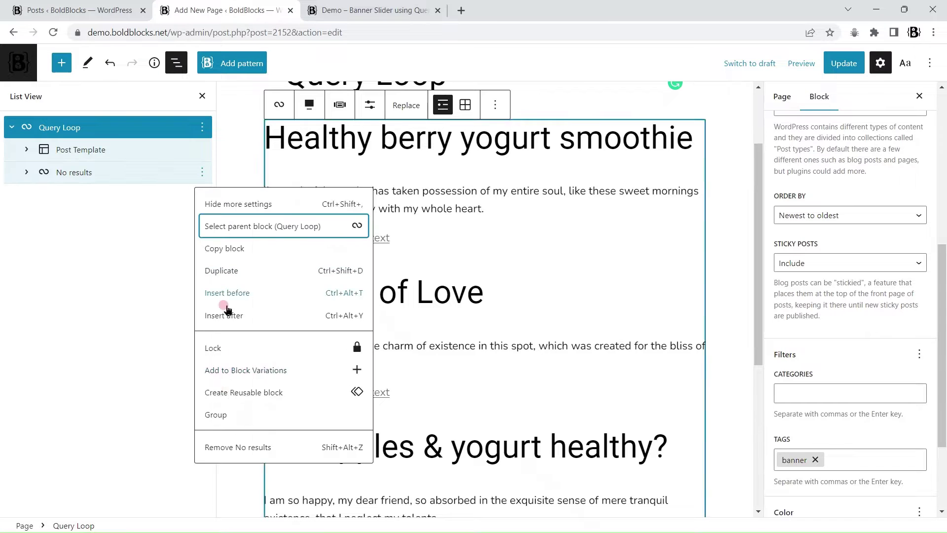
{"action": "left_click", "coordinate": [231, 447]}
Step: Wrap the Post Title and Post Excerpt blocks of the Post Template together in an Advanced group
{"action": "left_click", "coordinate": [27, 149]}
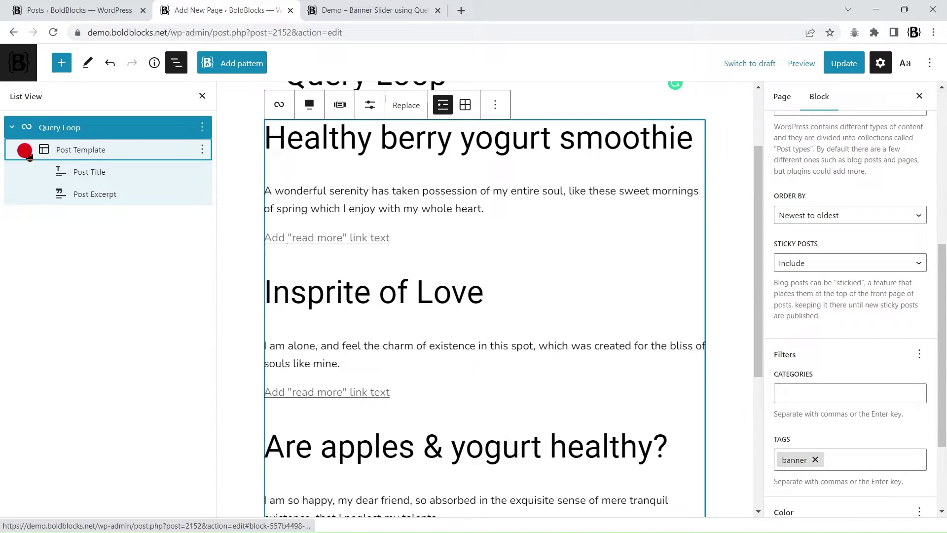
{"action": "left_click", "coordinate": [88, 173]}
{"action": "left_click", "coordinate": [89, 194], "text": "shift"}
{"action": "left_click", "coordinate": [278, 102]}
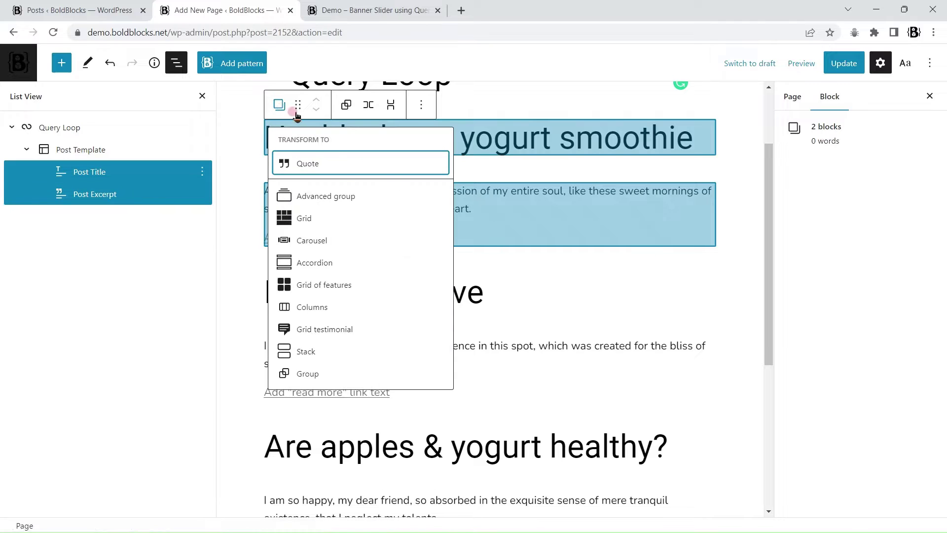
{"action": "left_click", "coordinate": [329, 195]}
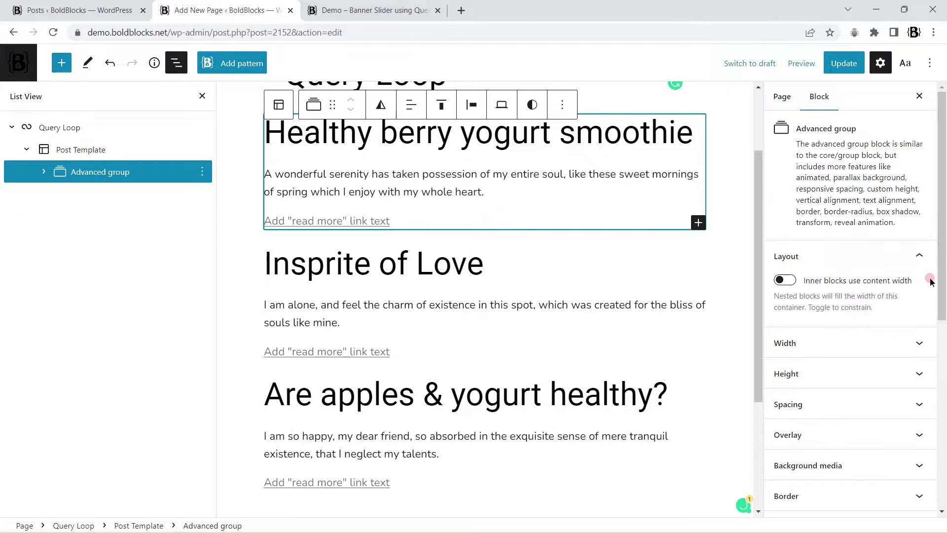
Step: Use each post's featured image as the Advanced group's background media
{"action": "scroll", "coordinate": [932, 281], "scroll_direction": "down", "scroll_amount": 4}
{"action": "left_click", "coordinate": [852, 260]}
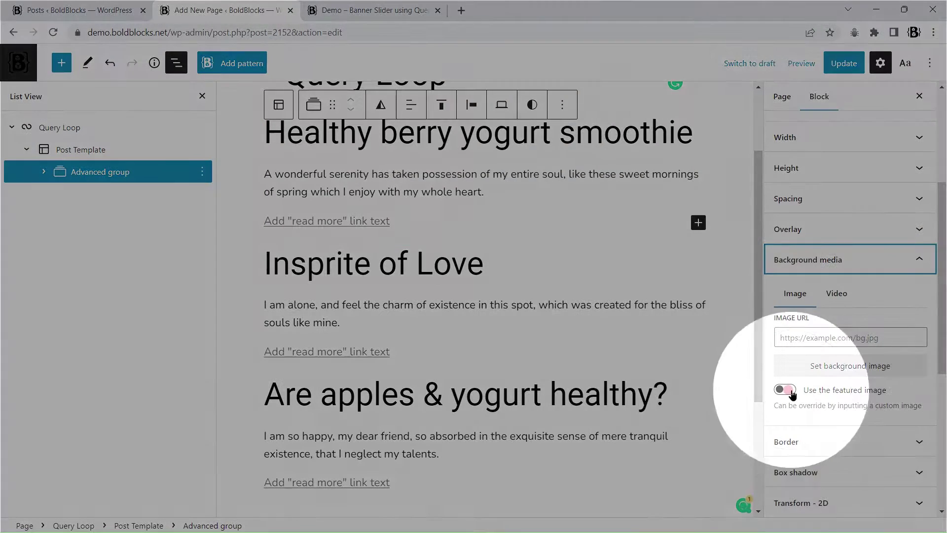
{"action": "left_click", "coordinate": [788, 390]}
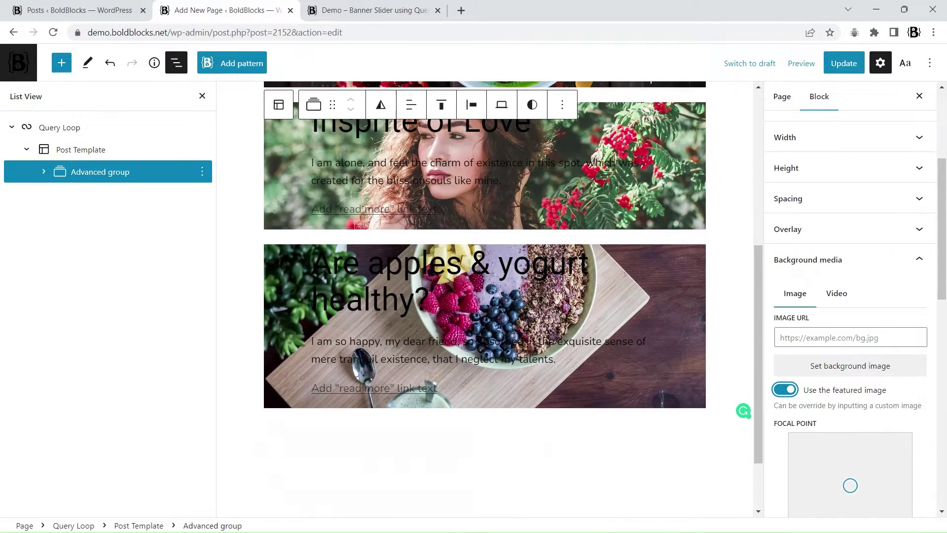
{"action": "scroll", "coordinate": [527, 290], "scroll_direction": "up", "scroll_amount": 6}
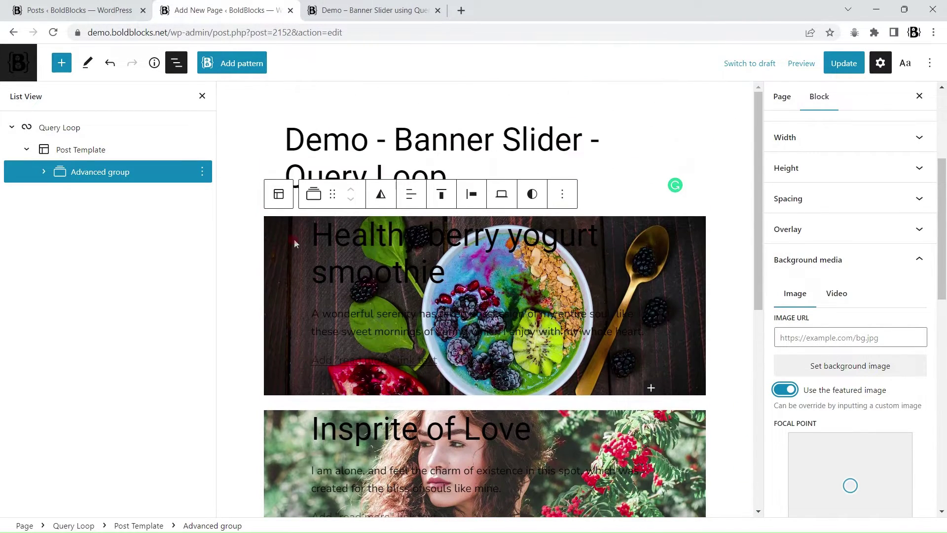
Step: Switch the Query Loop to the carousel layout, preview the slides, and return to edit mode
{"action": "left_click", "coordinate": [53, 128]}
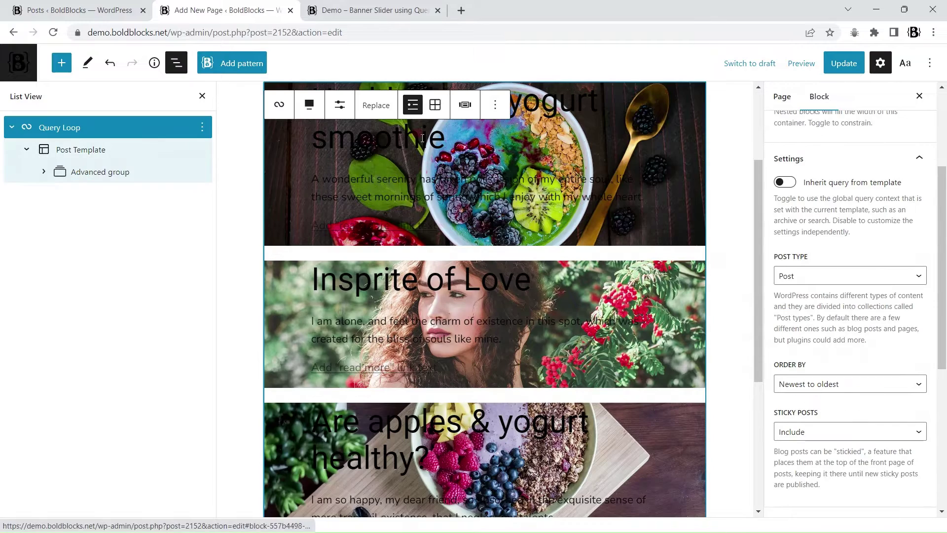
{"action": "left_click", "coordinate": [466, 105]}
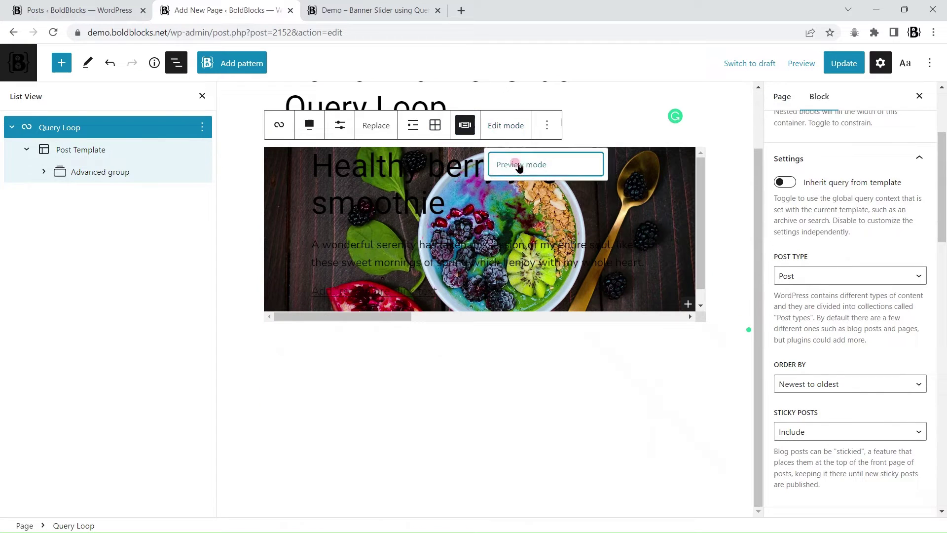
{"action": "left_click", "coordinate": [491, 132]}
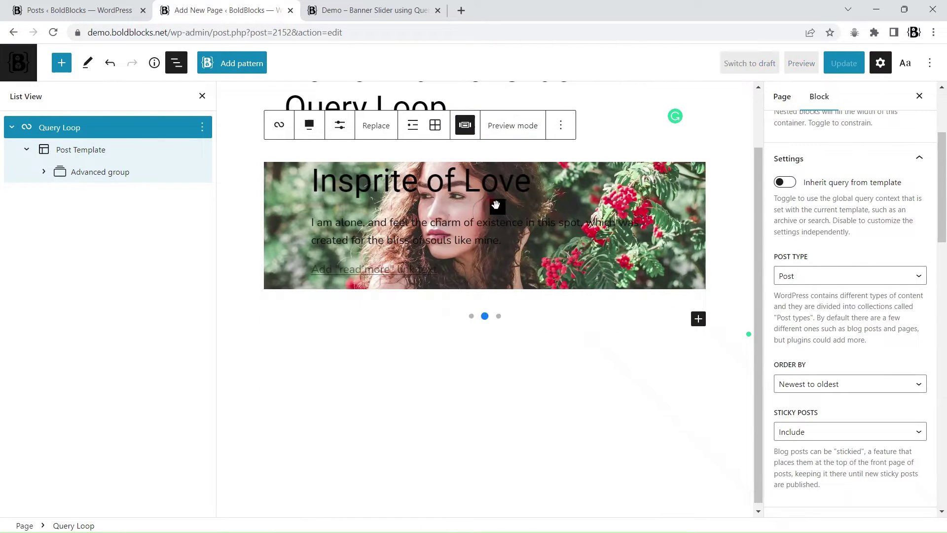
{"action": "left_click", "coordinate": [512, 128]}
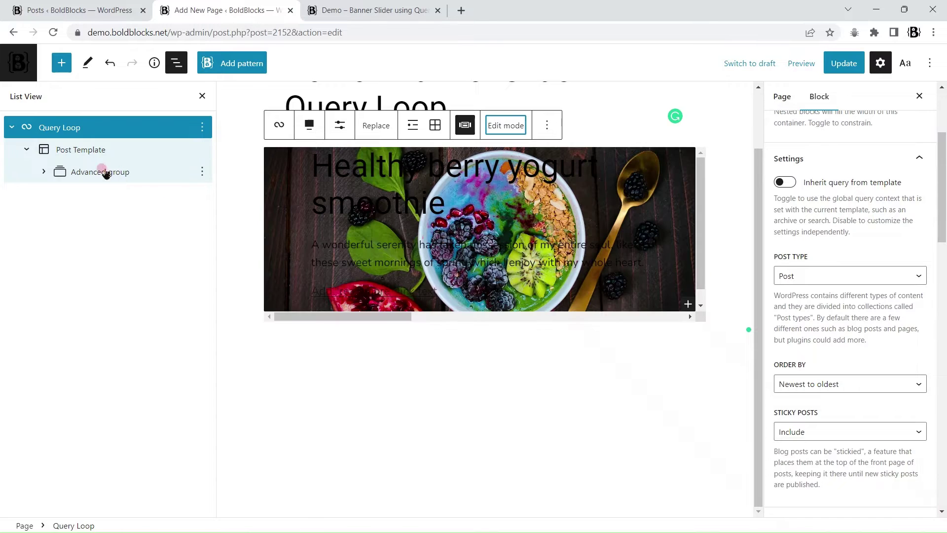
Step: Give the Advanced group a custom height of 650 px and align its content vertically to the middle
{"action": "left_click", "coordinate": [105, 172]}
{"action": "left_click", "coordinate": [823, 170]}
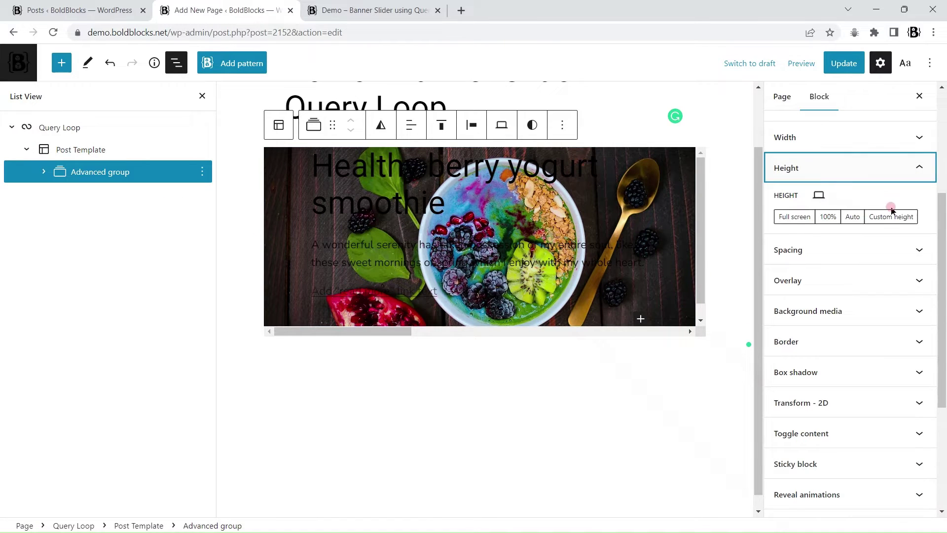
{"action": "left_click", "coordinate": [892, 212]}
{"action": "left_click", "coordinate": [842, 254]}
{"action": "type", "text": "650"}
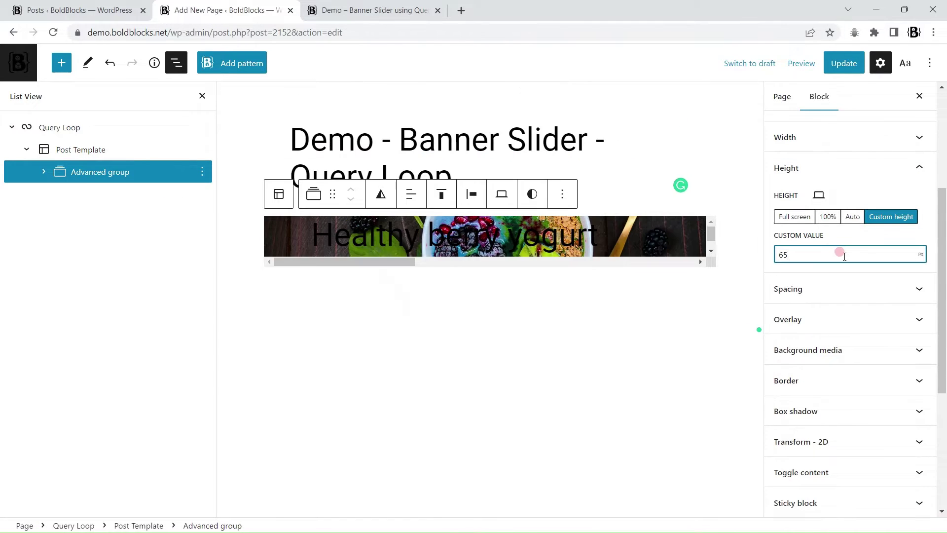
{"action": "left_click", "coordinate": [441, 193]}
{"action": "left_click", "coordinate": [456, 253]}
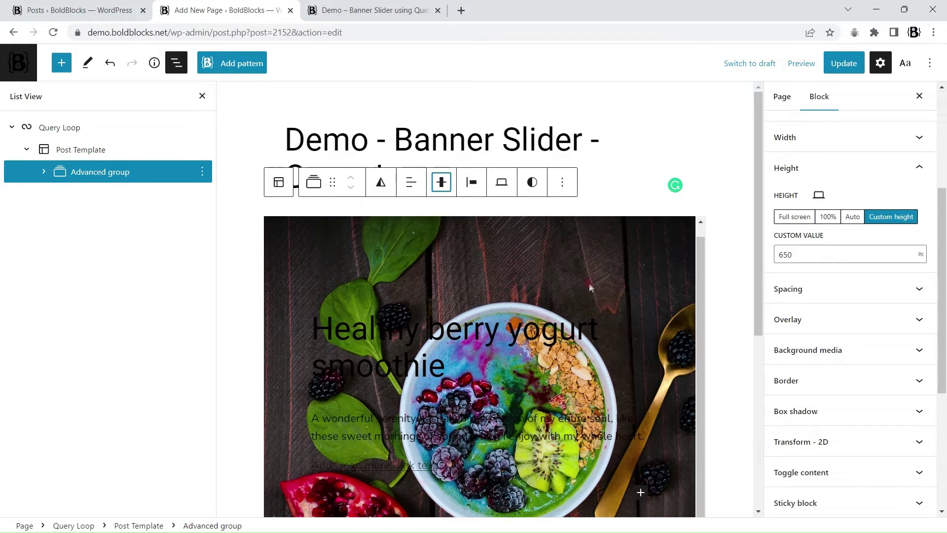
Step: Update the page and view the published banner slider in a new browser tab
{"action": "left_click", "coordinate": [840, 66]}
{"action": "right_click", "coordinate": [97, 491]}
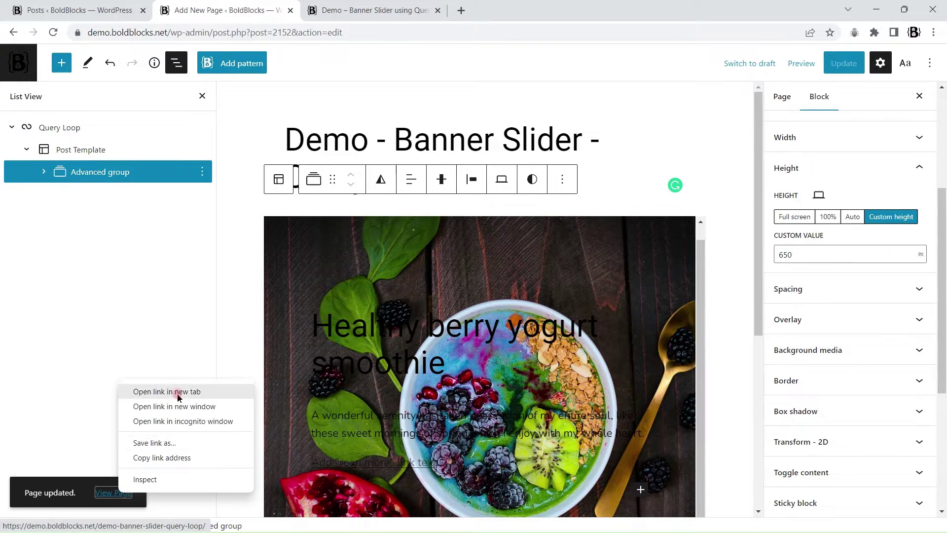
{"action": "left_click", "coordinate": [185, 393]}
{"action": "left_click", "coordinate": [375, 10]}
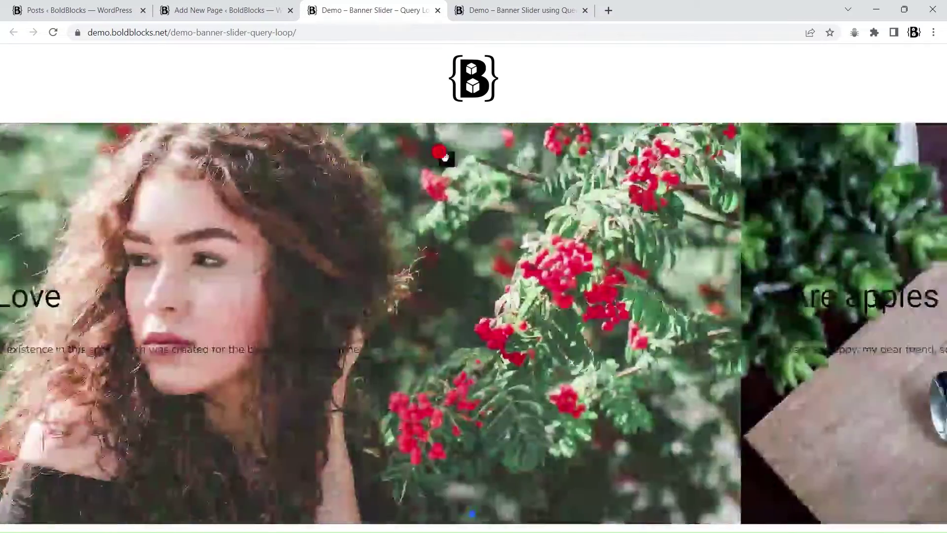
Step: Return to the page editor and wrap the Post Title and Post Excerpt in a nested Advanced group
{"action": "key", "text": "ctrl+shift+Tab"}
{"action": "left_click", "coordinate": [43, 171]}
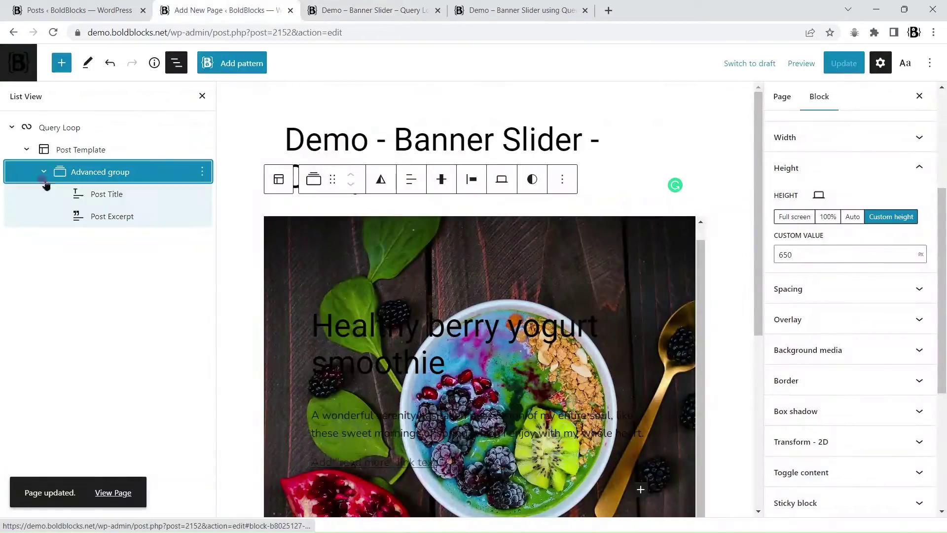
{"action": "left_click", "coordinate": [109, 194]}
{"action": "left_click", "coordinate": [192, 217], "text": "shift"}
{"action": "left_click", "coordinate": [326, 292]}
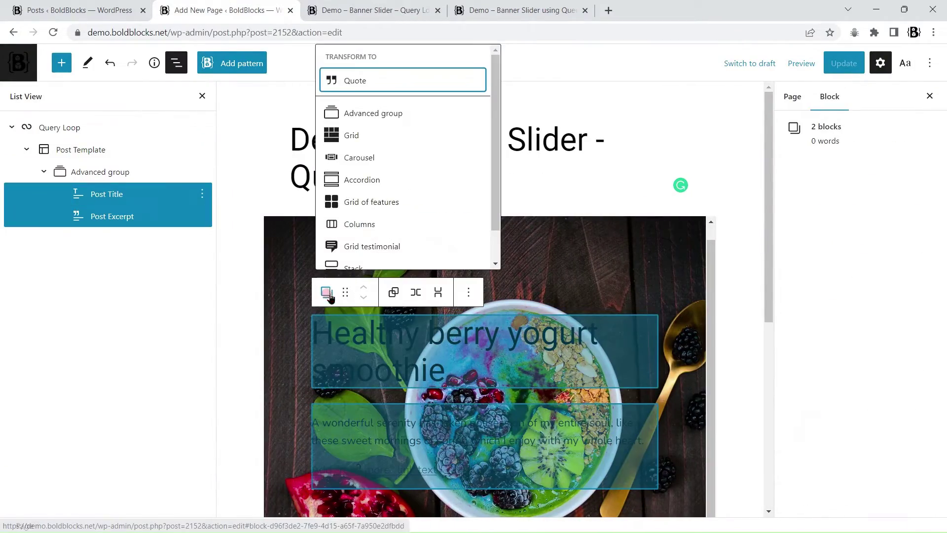
{"action": "left_click", "coordinate": [398, 113]}
Step: Give the inner Advanced group a black overlay and white text
{"action": "scroll", "coordinate": [684, 261], "scroll_direction": "down", "scroll_amount": 5}
{"action": "scroll", "coordinate": [839, 296], "scroll_direction": "down", "scroll_amount": 4}
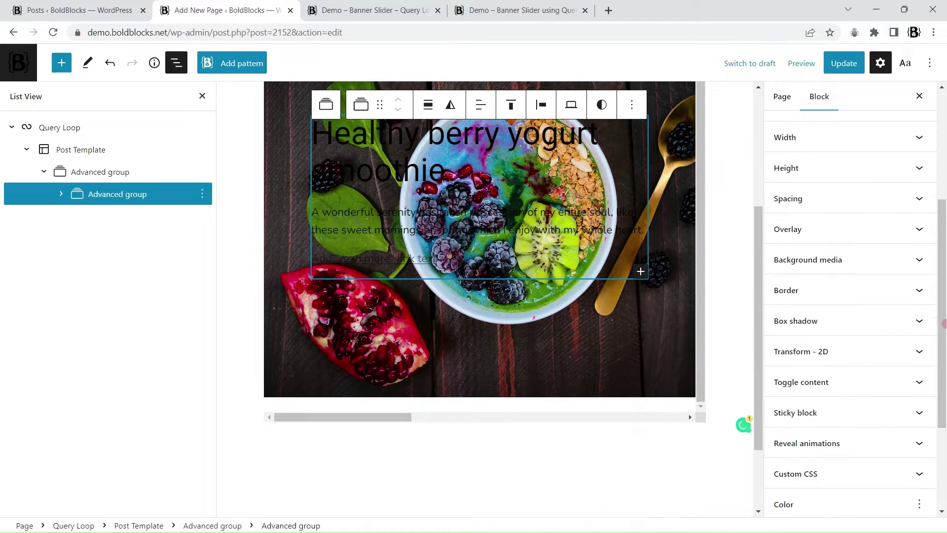
{"action": "left_click", "coordinate": [823, 230]}
{"action": "left_click", "coordinate": [807, 264]}
{"action": "left_click", "coordinate": [605, 367]}
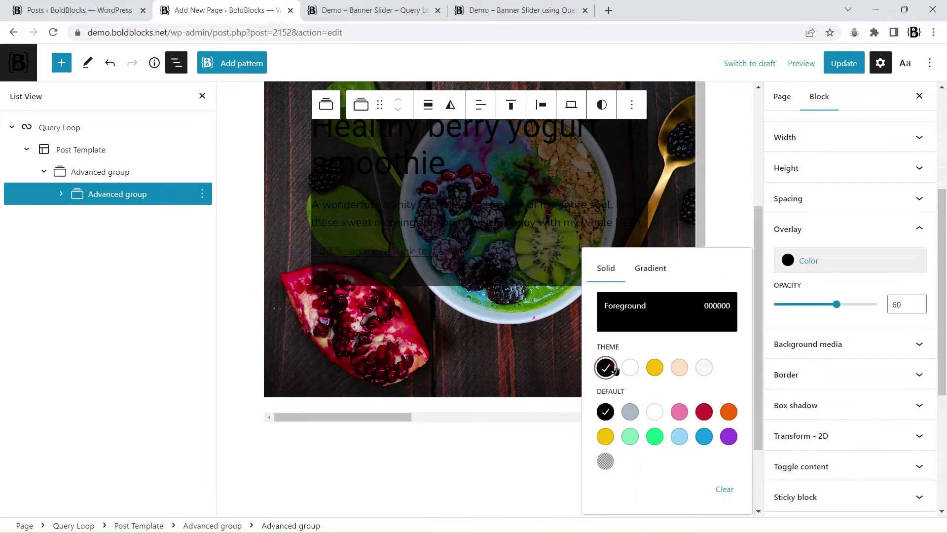
{"action": "scroll", "coordinate": [883, 413], "scroll_direction": "down", "scroll_amount": 4}
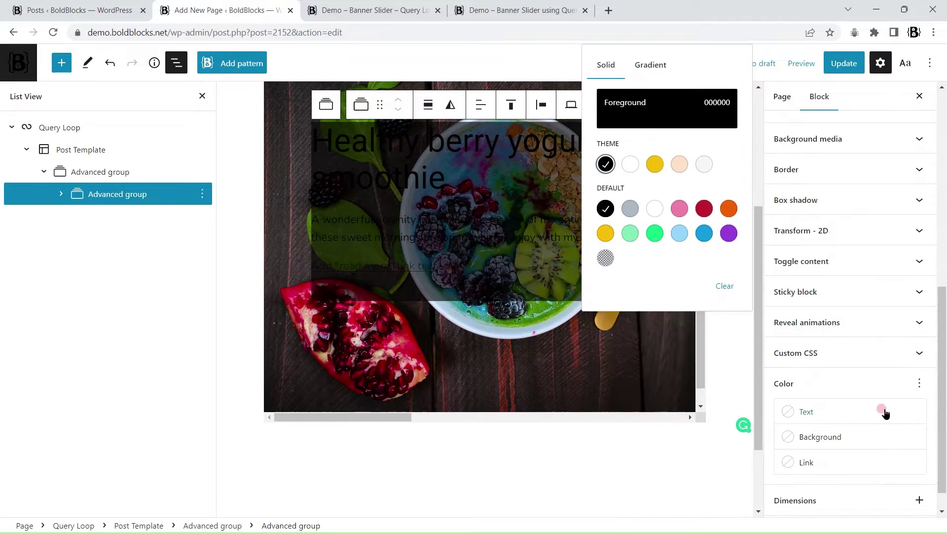
{"action": "left_click", "coordinate": [853, 411]}
{"action": "left_click", "coordinate": [635, 311]}
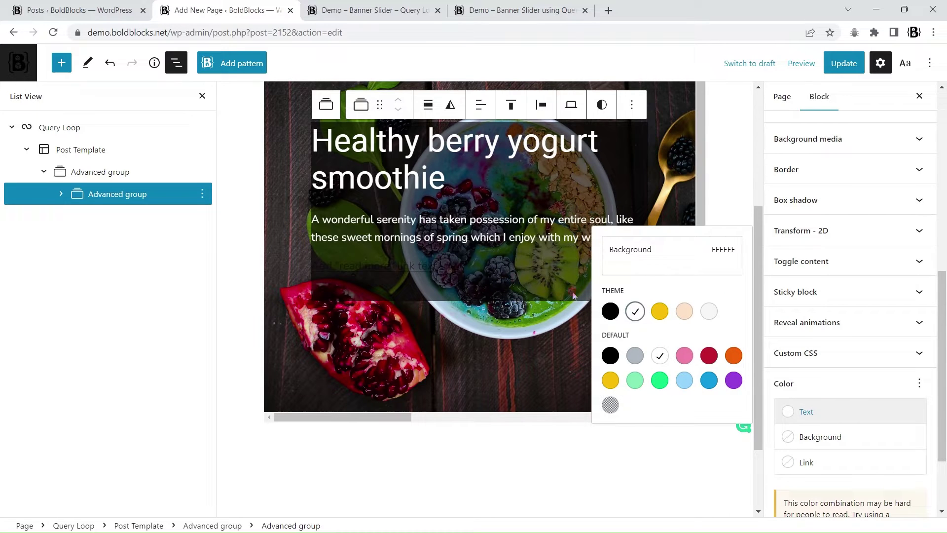
Step: Set the Post Excerpt's link color to the theme's yellow
{"action": "left_click", "coordinate": [393, 267]}
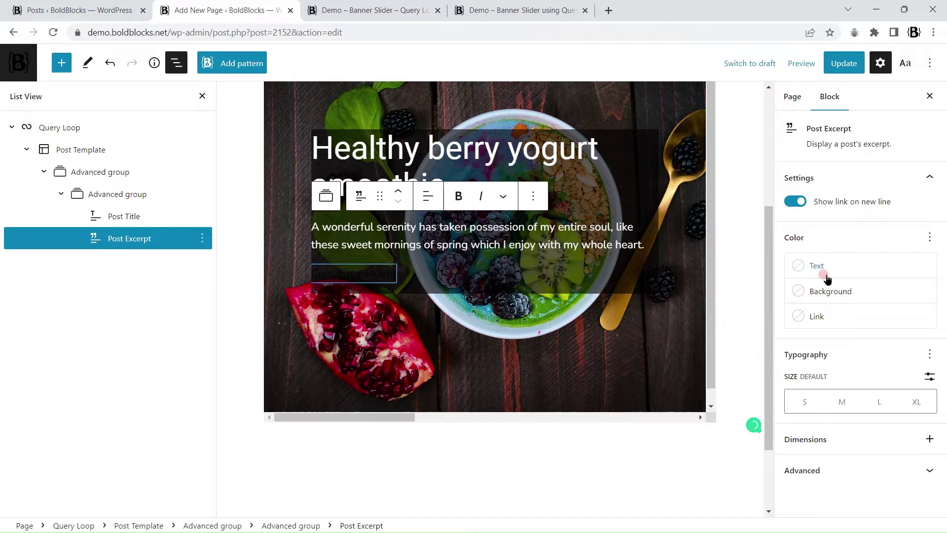
{"action": "left_click", "coordinate": [841, 316]}
{"action": "left_click", "coordinate": [666, 392]}
Step: Set the inner Advanced group's padding to 2 rem and its border radius to 1 rem
{"action": "left_click", "coordinate": [121, 194]}
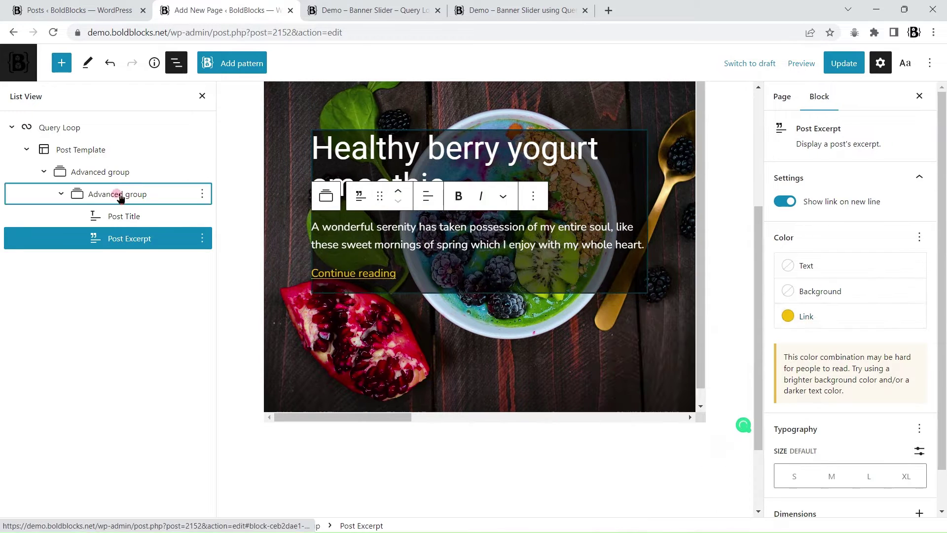
{"action": "scroll", "coordinate": [859, 296], "scroll_direction": "down", "scroll_amount": 2}
{"action": "left_click", "coordinate": [858, 303]}
{"action": "left_click", "coordinate": [830, 370]}
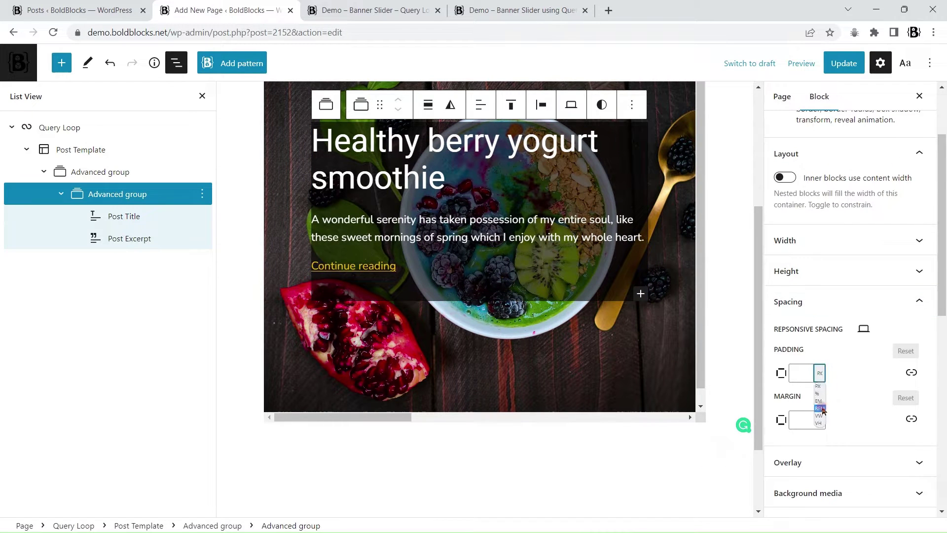
{"action": "left_click", "coordinate": [816, 402]}
{"action": "left_click", "coordinate": [789, 373]}
{"action": "type", "text": "2"}
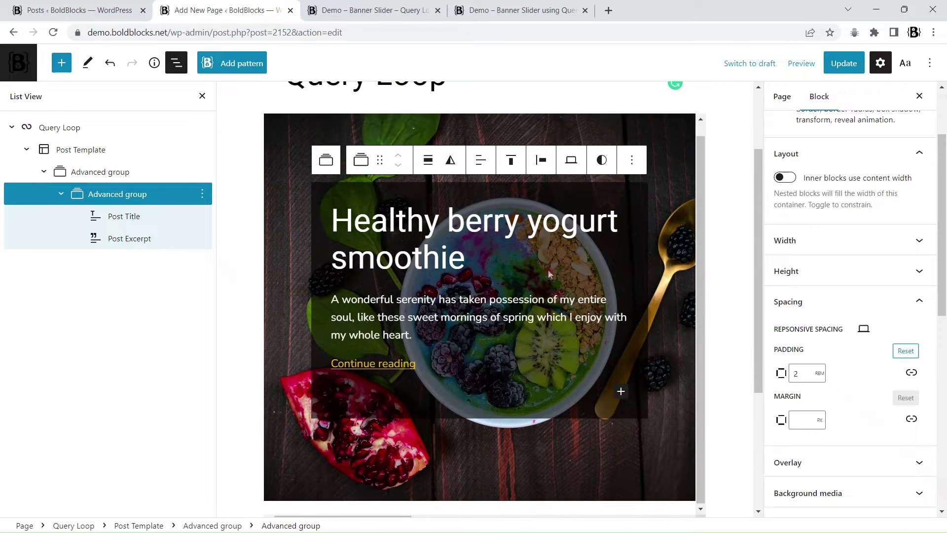
{"action": "scroll", "coordinate": [868, 345], "scroll_direction": "down", "scroll_amount": 3}
{"action": "left_click", "coordinate": [856, 402]}
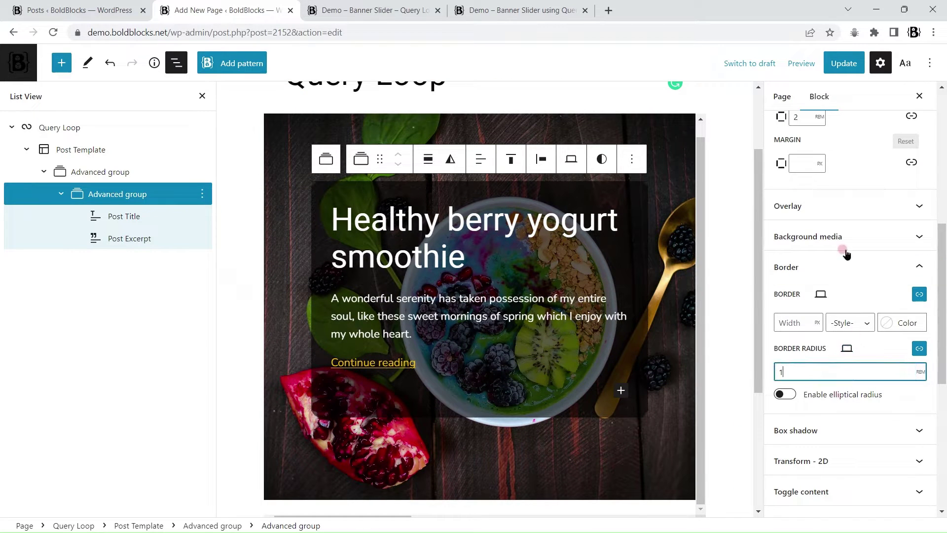
Step: Update the page, reload the published banner slider and swipe through its slides
{"action": "left_click", "coordinate": [844, 63]}
{"action": "left_click", "coordinate": [368, 10]}
{"action": "key", "text": "F5"}
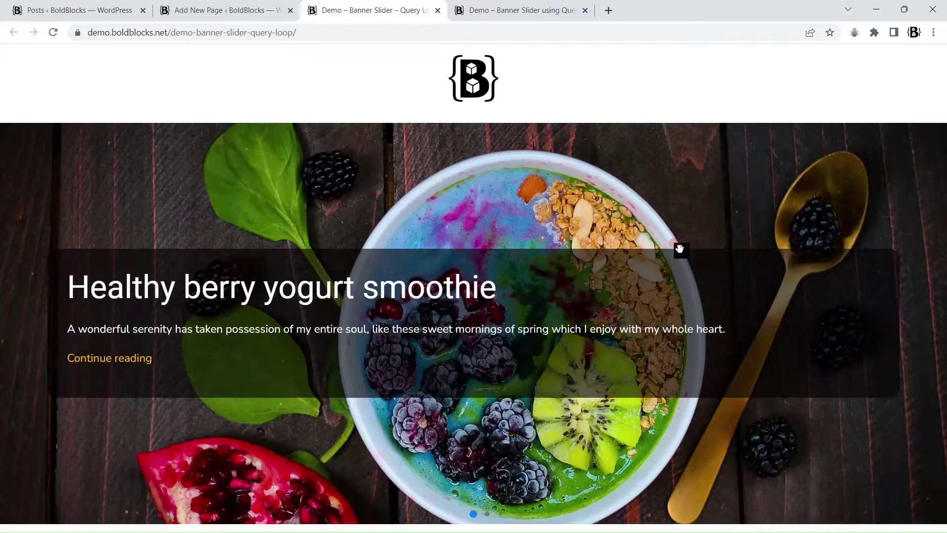
{"action": "left_click_drag", "start_coordinate": [679, 249], "coordinate": [538, 208]}
Step: Set a custom width of 500 px for the inner Advanced group
{"action": "left_click", "coordinate": [268, 8]}
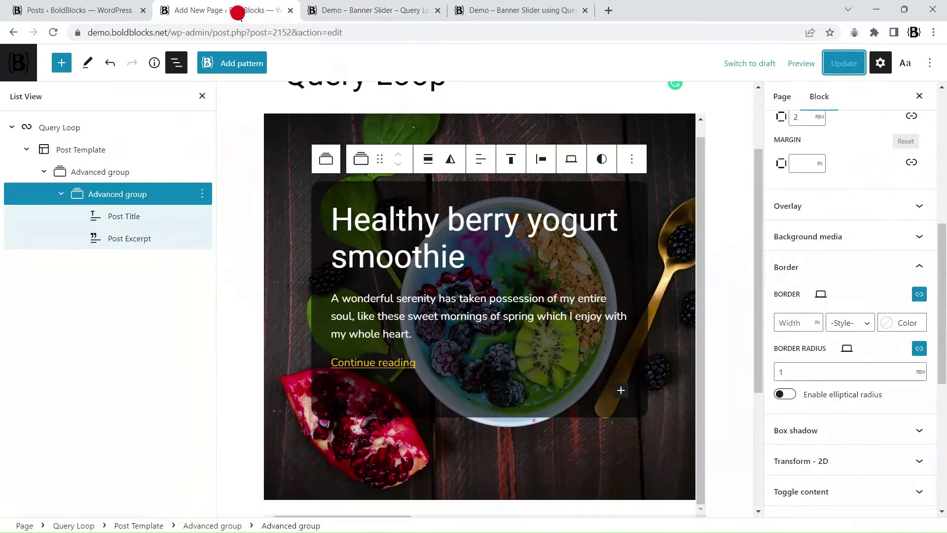
{"action": "scroll", "coordinate": [803, 275], "scroll_direction": "up", "scroll_amount": 5}
{"action": "left_click", "coordinate": [851, 340]}
{"action": "scroll", "coordinate": [883, 291], "scroll_direction": "down", "scroll_amount": 2}
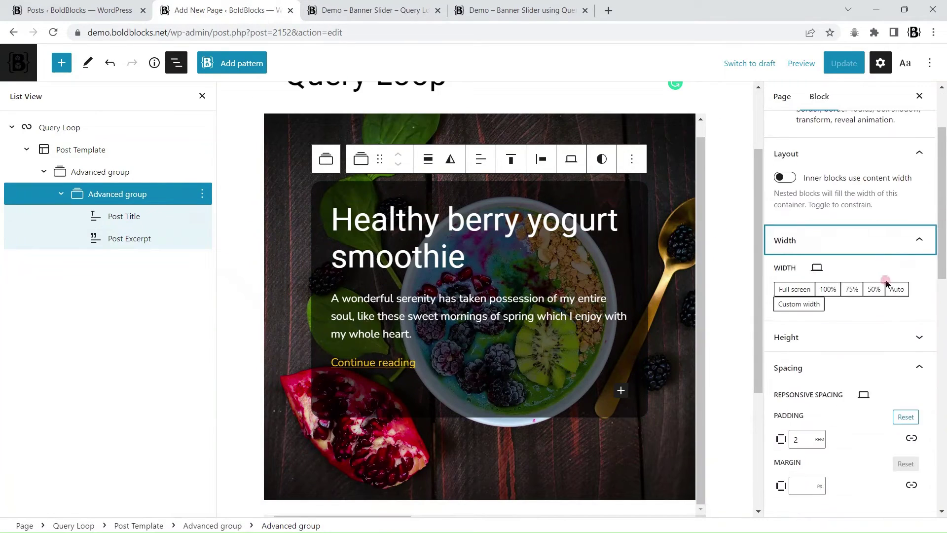
{"action": "left_click", "coordinate": [819, 314]}
{"action": "type", "text": "500"}
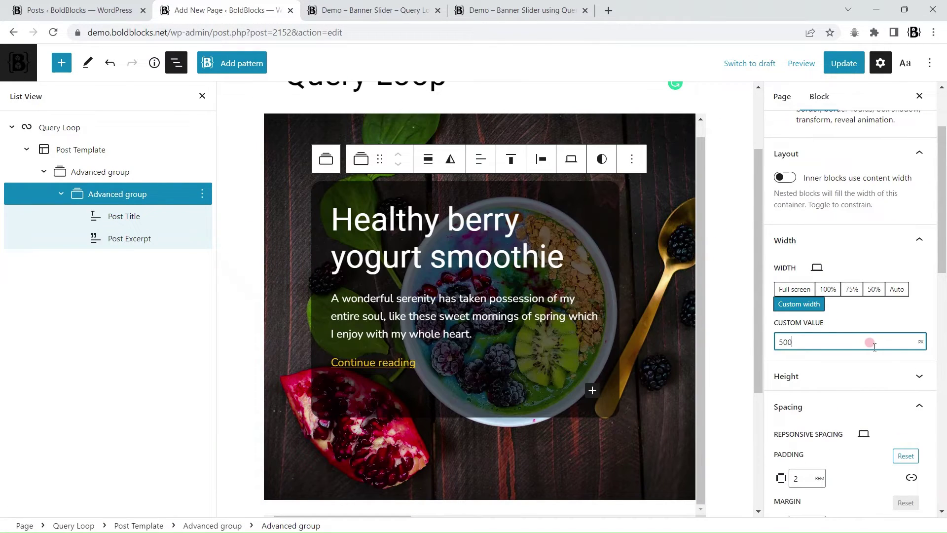
Step: Update the page and reload the published banner to check the content box width
{"action": "left_click", "coordinate": [843, 63]}
{"action": "left_click", "coordinate": [375, 10]}
{"action": "left_click", "coordinate": [53, 32]}
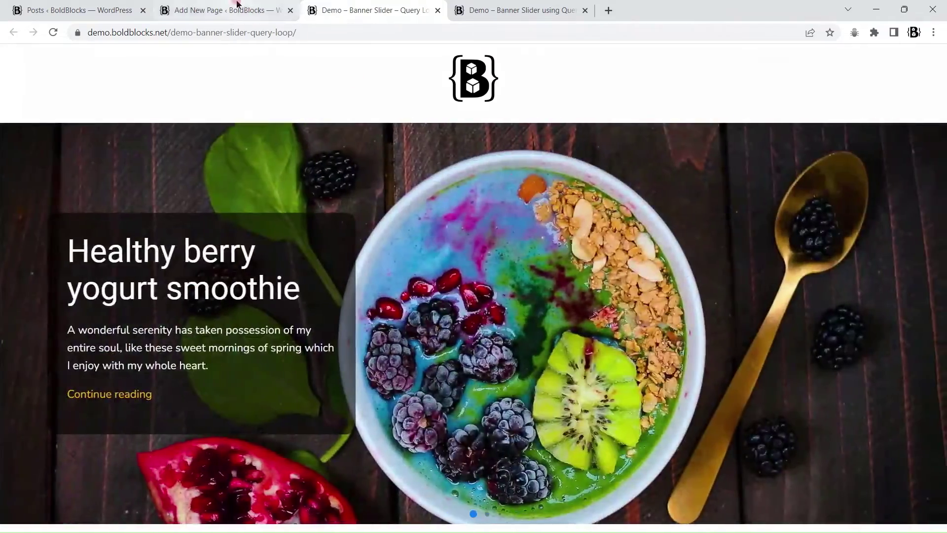
Step: Justify the outer Advanced group's content to the center, update the page and reload the published banner
{"action": "left_click", "coordinate": [232, 9]}
{"action": "left_click", "coordinate": [140, 167]}
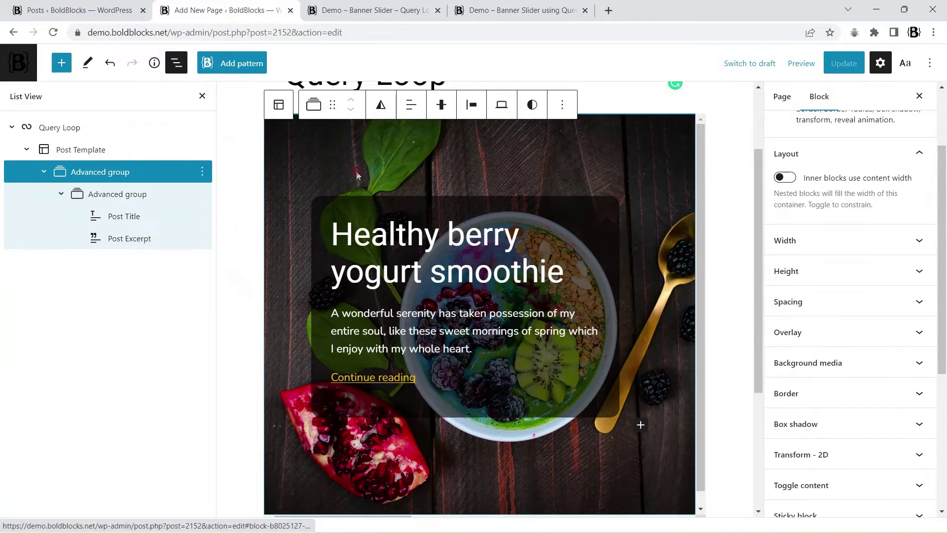
{"action": "left_click", "coordinate": [473, 105]}
{"action": "left_click", "coordinate": [498, 167]}
{"action": "left_click", "coordinate": [841, 64]}
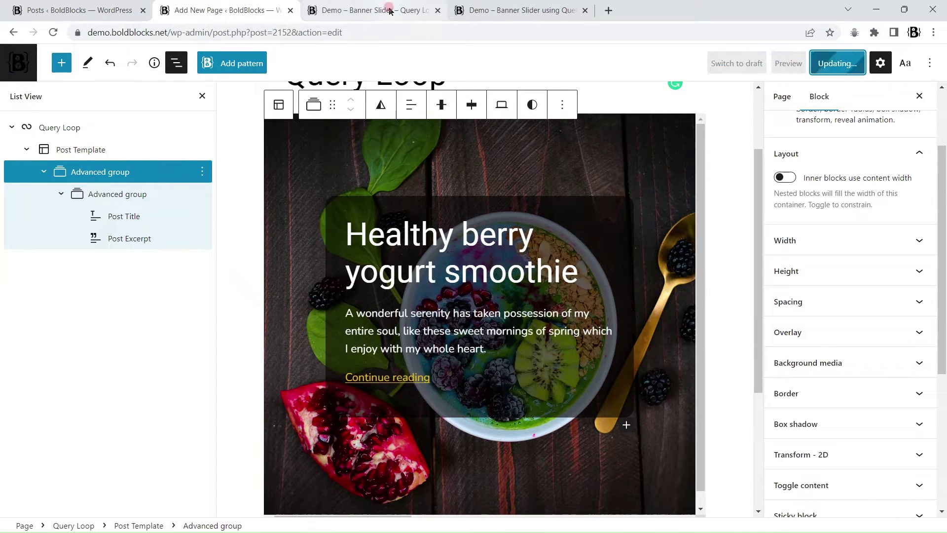
{"action": "left_click", "coordinate": [378, 14]}
{"action": "key", "text": "F5"}
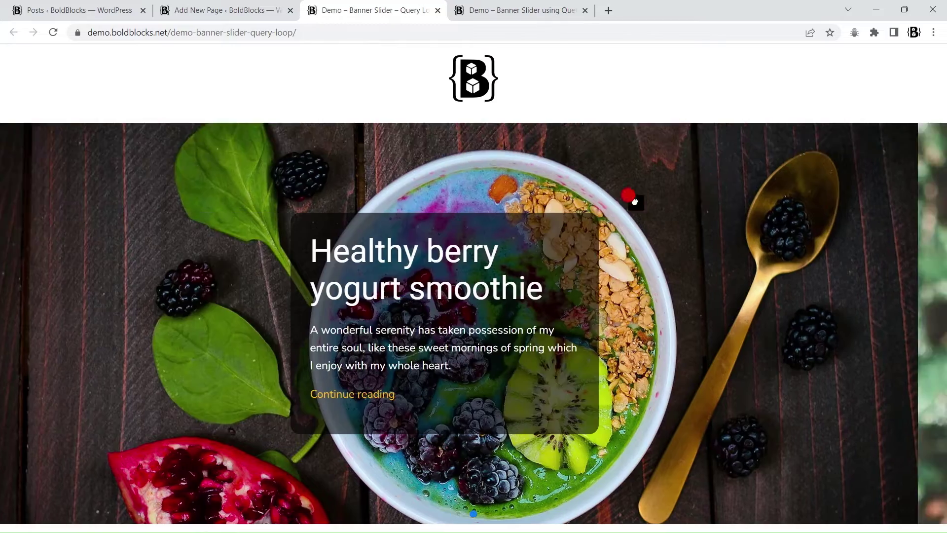
Step: Justify the outer Advanced group's content back to the left, update the page and reload the published banner
{"action": "left_click", "coordinate": [243, 20]}
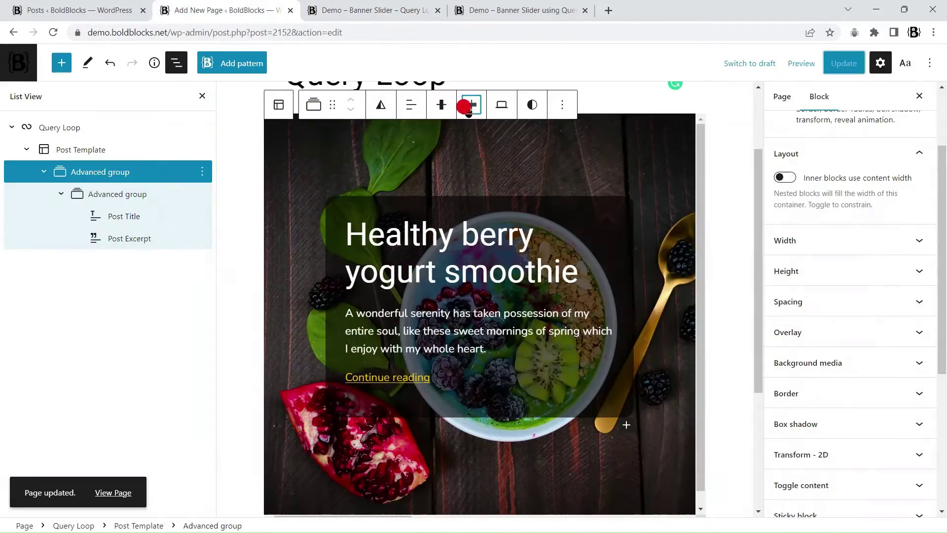
{"action": "left_click", "coordinate": [471, 104]}
{"action": "left_click", "coordinate": [498, 144]}
{"action": "left_click", "coordinate": [841, 63]}
{"action": "left_click", "coordinate": [360, 10]}
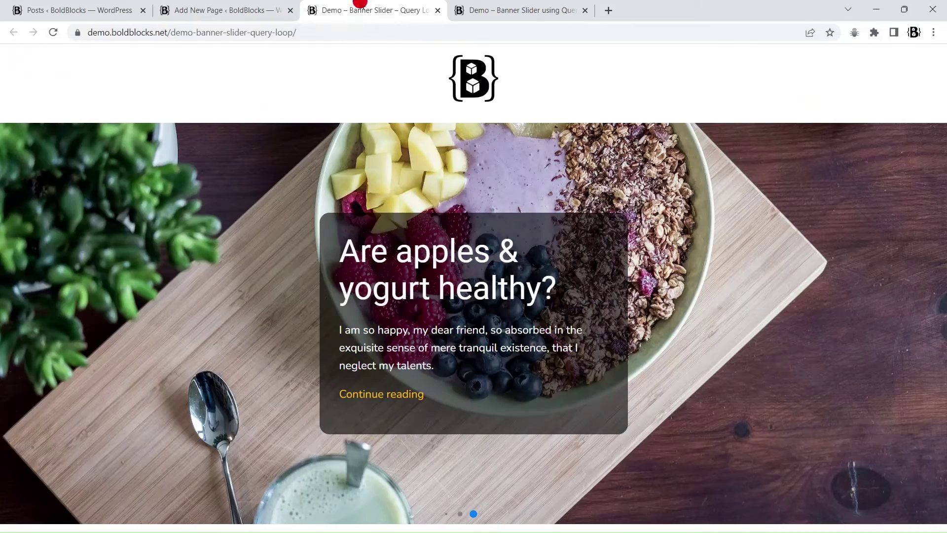
{"action": "left_click", "coordinate": [59, 37]}
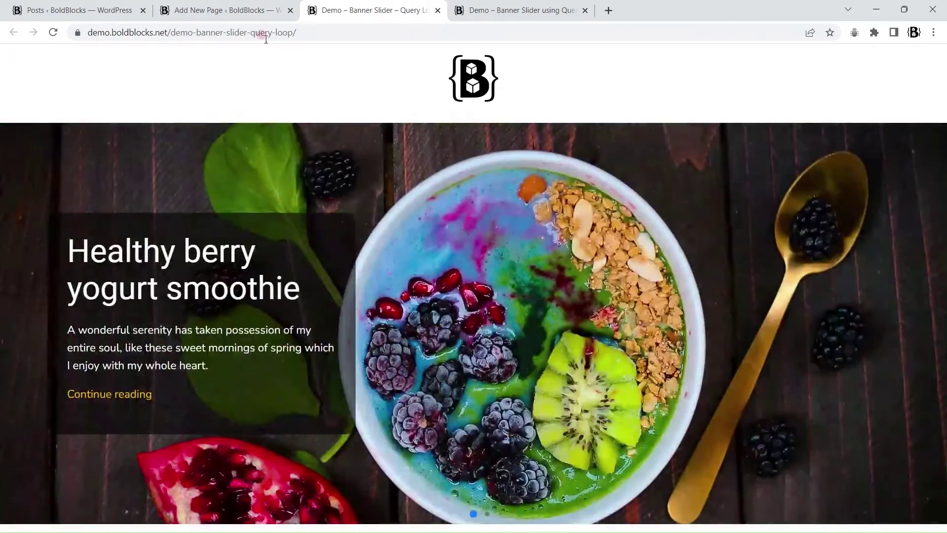
Step: Add a new reveal animation effect to the inner Advanced group
{"action": "left_click", "coordinate": [238, 9]}
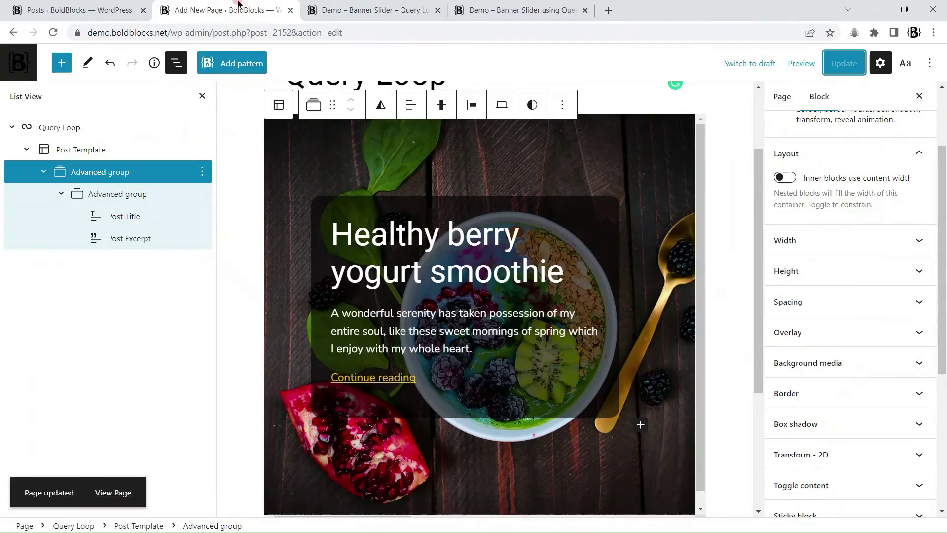
{"action": "left_click", "coordinate": [127, 187]}
{"action": "scroll", "coordinate": [890, 269], "scroll_direction": "down", "scroll_amount": 5}
{"action": "left_click", "coordinate": [859, 237]}
{"action": "left_click", "coordinate": [829, 260]}
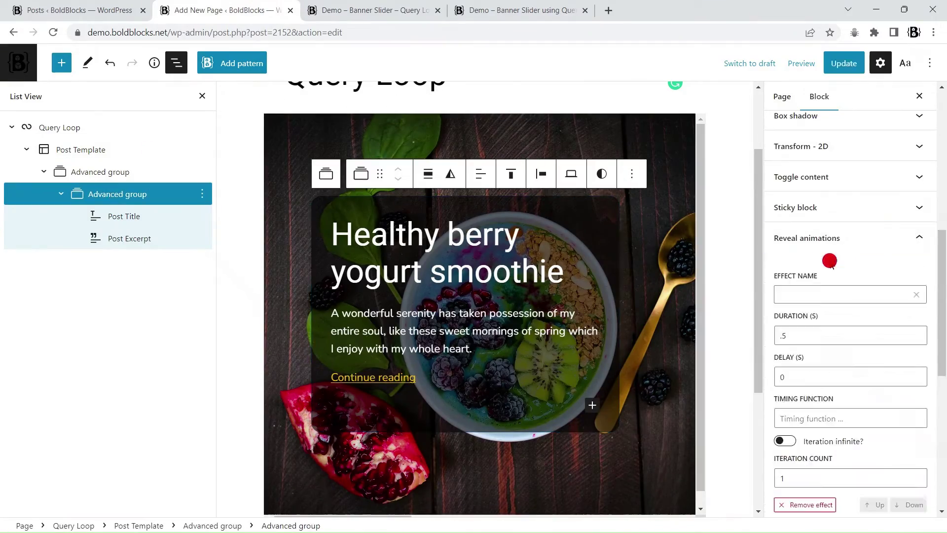
Step: Try fadeInUp and fadeInUpSmall as the inner Advanced group's reveal effect
{"action": "left_click", "coordinate": [812, 288]}
{"action": "type", "text": "fadein"}
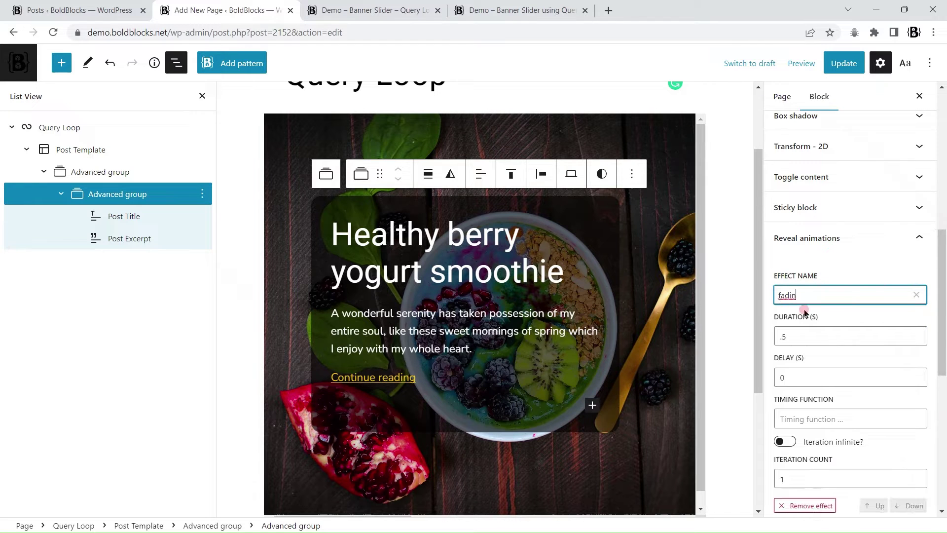
{"action": "key", "text": "Down"}
{"action": "key", "text": "Down"}
{"action": "key", "text": "Down"}
{"action": "key", "text": "Down"}
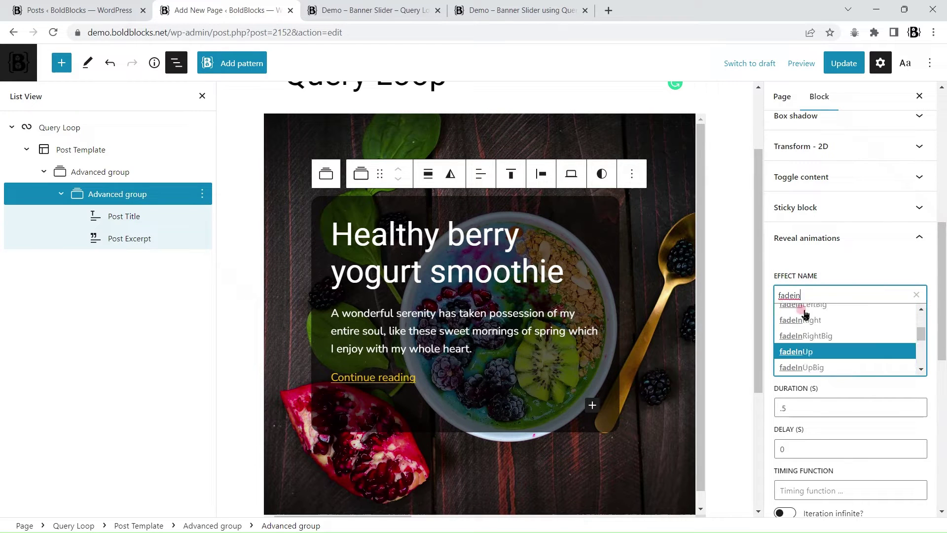
{"action": "key", "text": "Return"}
{"action": "left_click", "coordinate": [865, 289]}
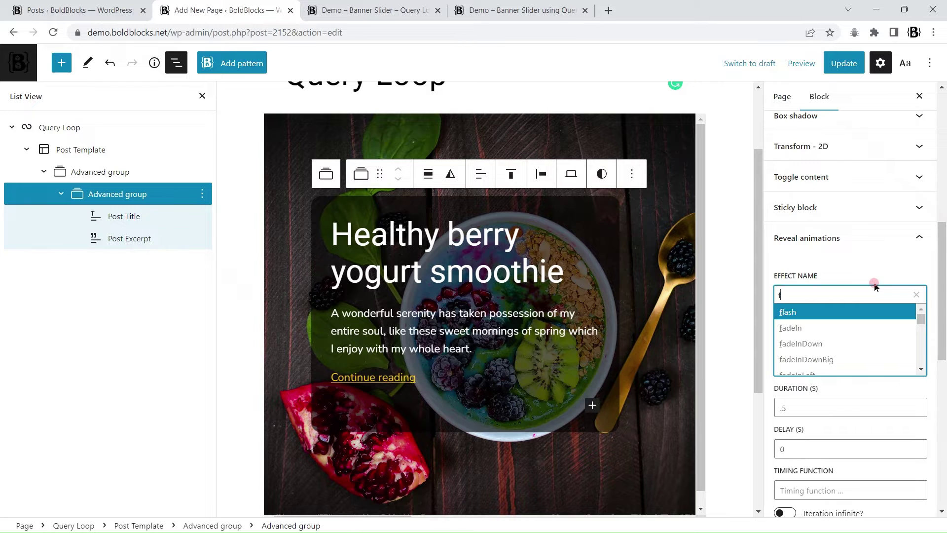
{"action": "type", "text": "fadeinups"}
{"action": "key", "text": "Return"}
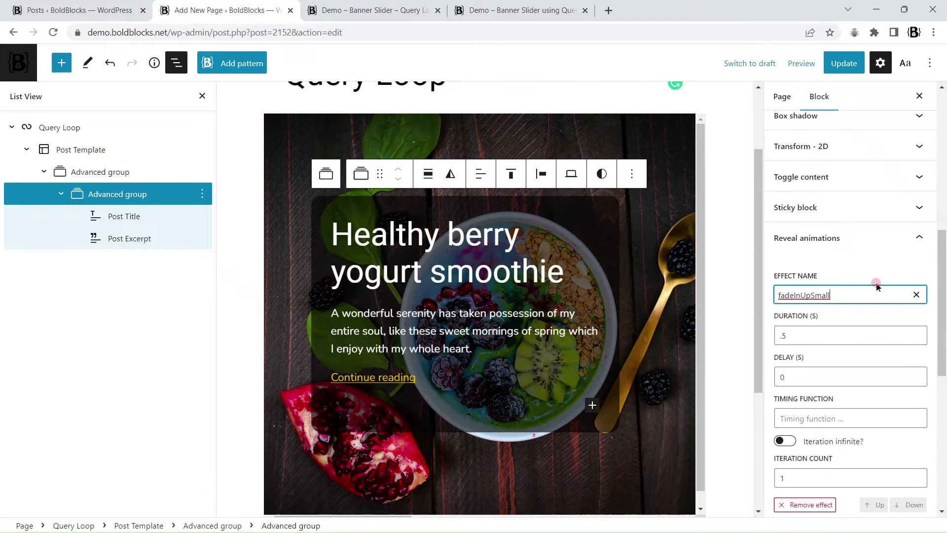
Step: Set the inner group's reveal effect to zoomOutIn with a duration of 2 seconds
{"action": "left_click", "coordinate": [917, 295]}
{"action": "left_click", "coordinate": [868, 291]}
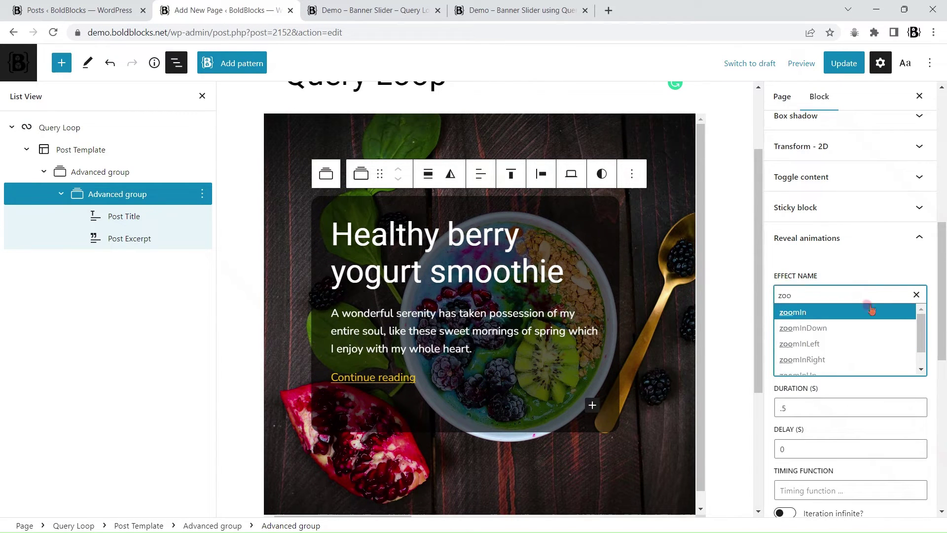
{"action": "type", "text": "zoo"}
{"action": "scroll", "coordinate": [858, 330], "scroll_direction": "down", "scroll_amount": 2}
{"action": "left_click", "coordinate": [846, 337]}
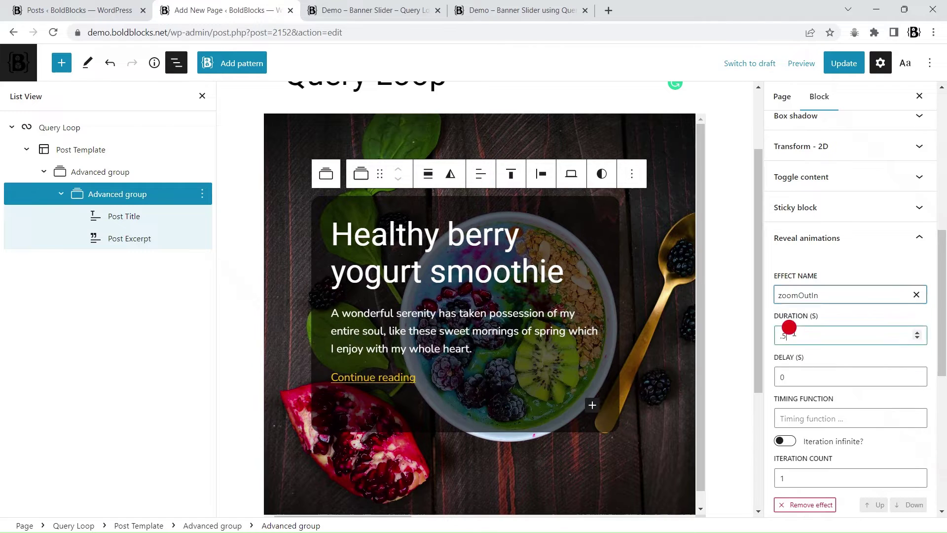
{"action": "key", "text": "ctrl+s"}
Step: Update the page and reload the published banner to watch the reveal animation
{"action": "scroll", "coordinate": [873, 394], "scroll_direction": "down", "scroll_amount": 2}
{"action": "scroll", "coordinate": [809, 173], "scroll_direction": "up", "scroll_amount": 2}
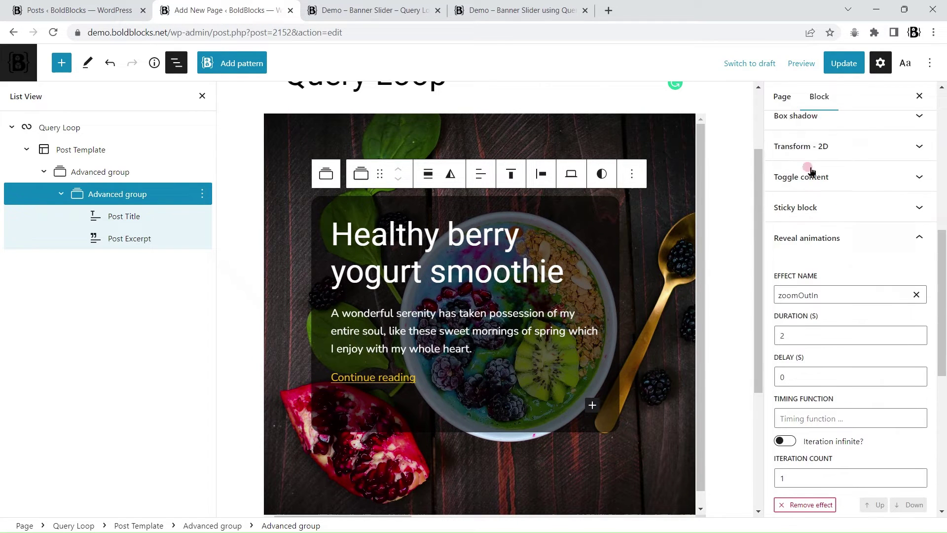
{"action": "left_click", "coordinate": [373, 10]}
{"action": "left_click", "coordinate": [53, 32]}
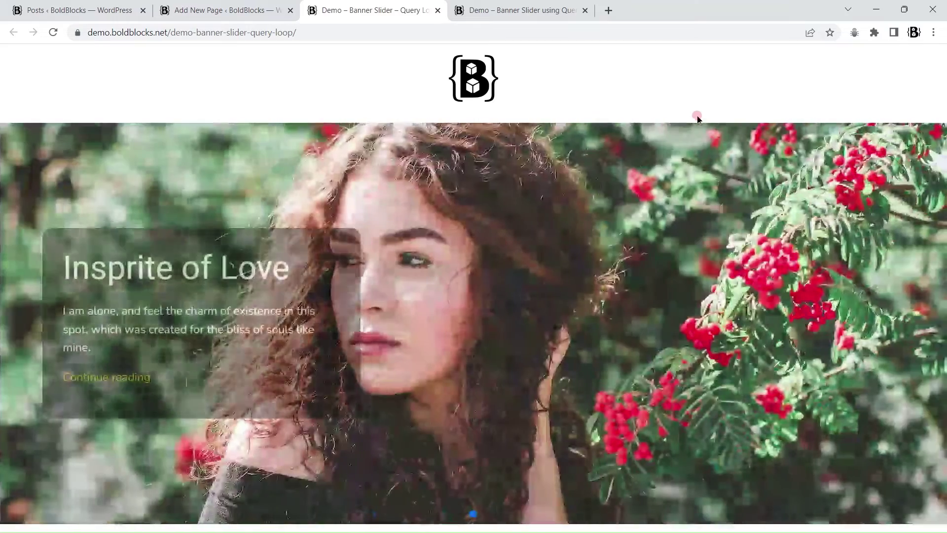
Step: Set the Query Loop carousel's transition duration to 500 ms and enable autoplay with a 3500 ms delay
{"action": "left_click", "coordinate": [196, 6]}
{"action": "left_click", "coordinate": [59, 127]}
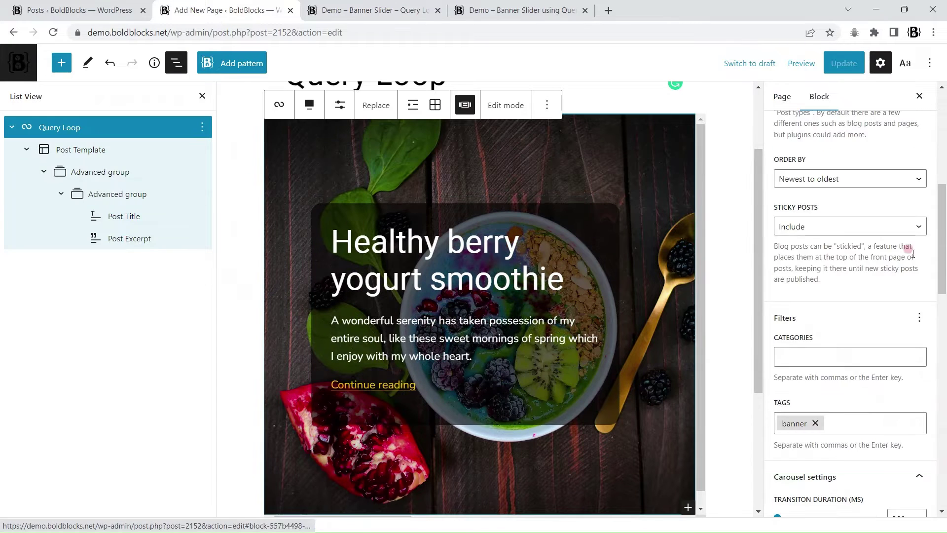
{"action": "scroll", "coordinate": [912, 254], "scroll_direction": "down", "scroll_amount": 5}
{"action": "scroll", "coordinate": [917, 258], "scroll_direction": "down", "scroll_amount": 1}
{"action": "left_click", "coordinate": [895, 210]}
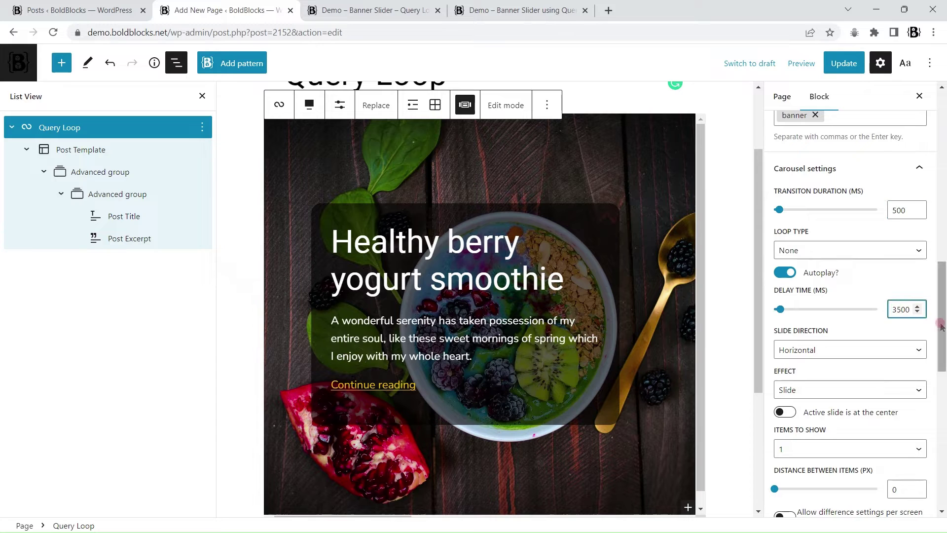
Step: Set the inner Advanced group's reveal animation delay to 0.5 seconds and update the page
{"action": "left_click", "coordinate": [118, 194]}
{"action": "left_click", "coordinate": [854, 219]}
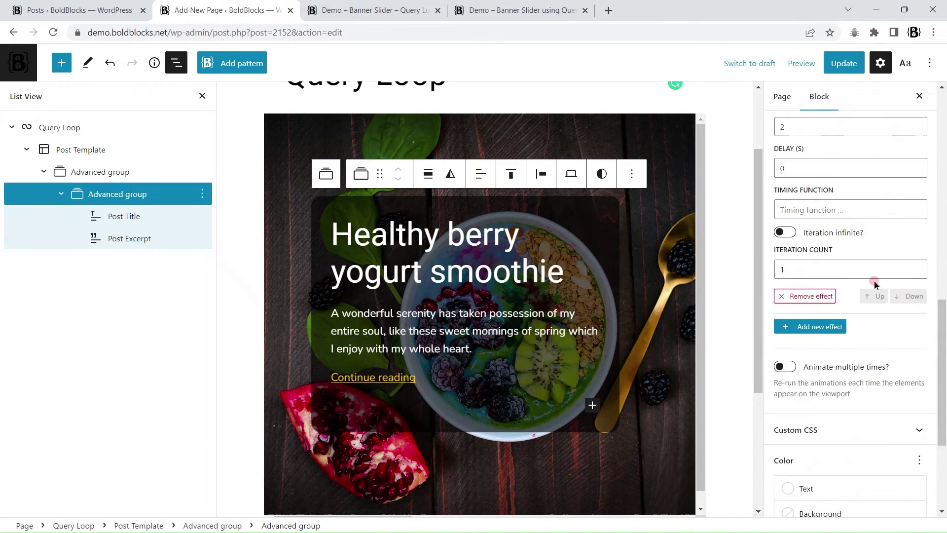
{"action": "left_click", "coordinate": [770, 277]}
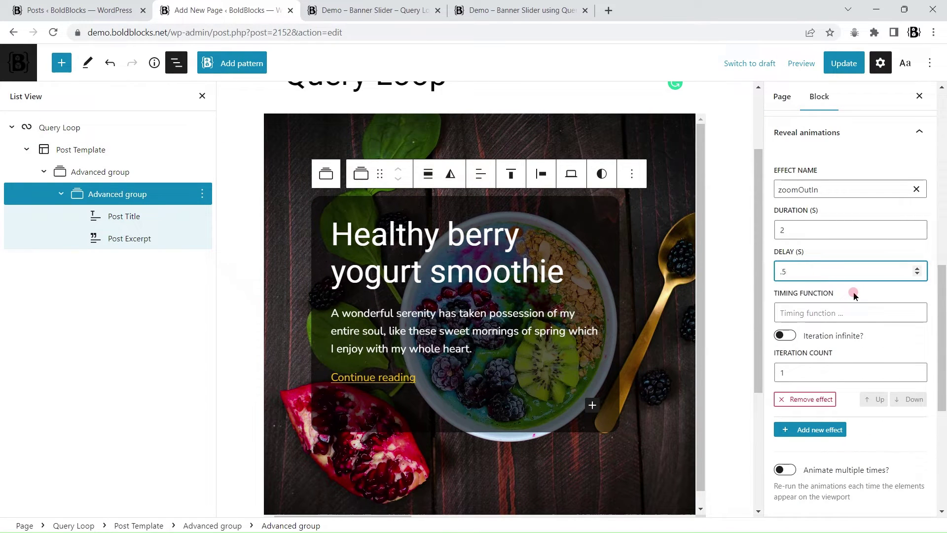
{"action": "left_click", "coordinate": [843, 63]}
Step: View the published banner in the browser's responsive device mode, narrowed to a phone width of about 420 px
{"action": "left_click", "coordinate": [377, 10]}
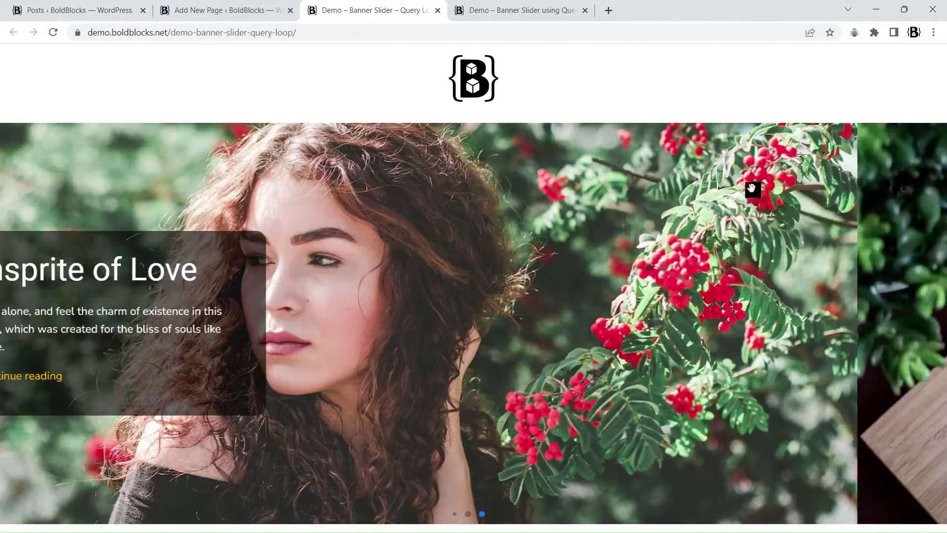
{"action": "key", "text": "ctrl+shift+i"}
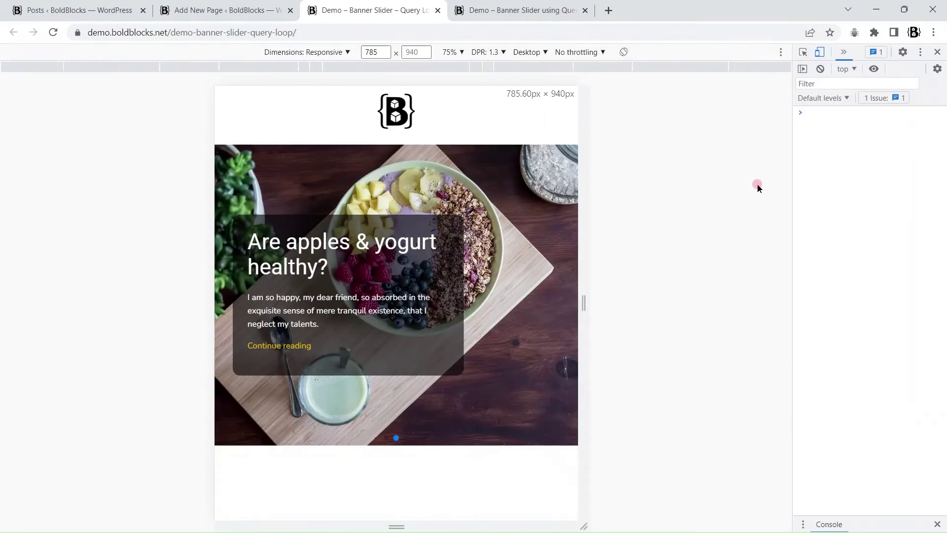
{"action": "left_click_drag", "start_coordinate": [584, 299], "coordinate": [517, 298]}
{"action": "left_click_drag", "start_coordinate": [490, 300], "coordinate": [502, 300]}
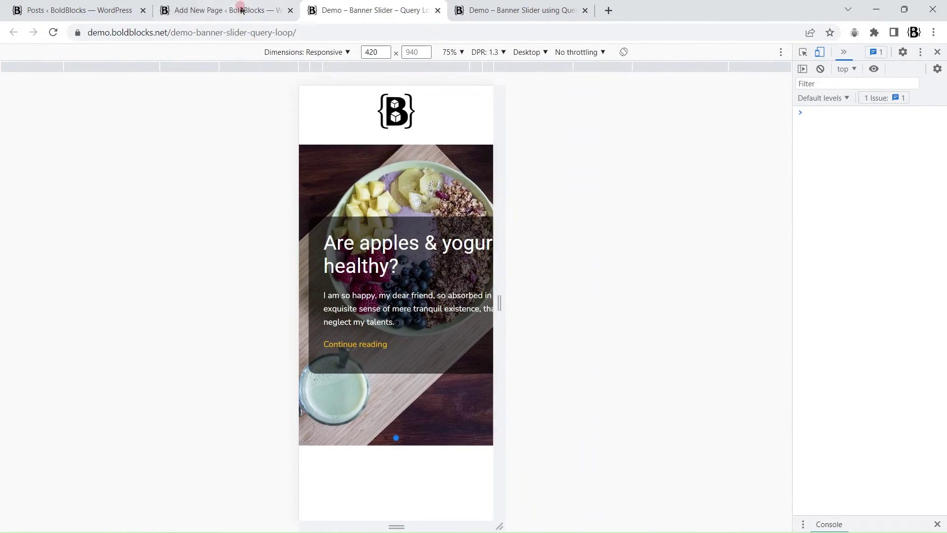
Step: Set the inner Advanced group's width to Auto for the mobile screen size in the page editor and update the page
{"action": "left_click", "coordinate": [239, 10]}
{"action": "scroll", "coordinate": [848, 222], "scroll_direction": "up", "scroll_amount": 10}
{"action": "left_click", "coordinate": [814, 343]}
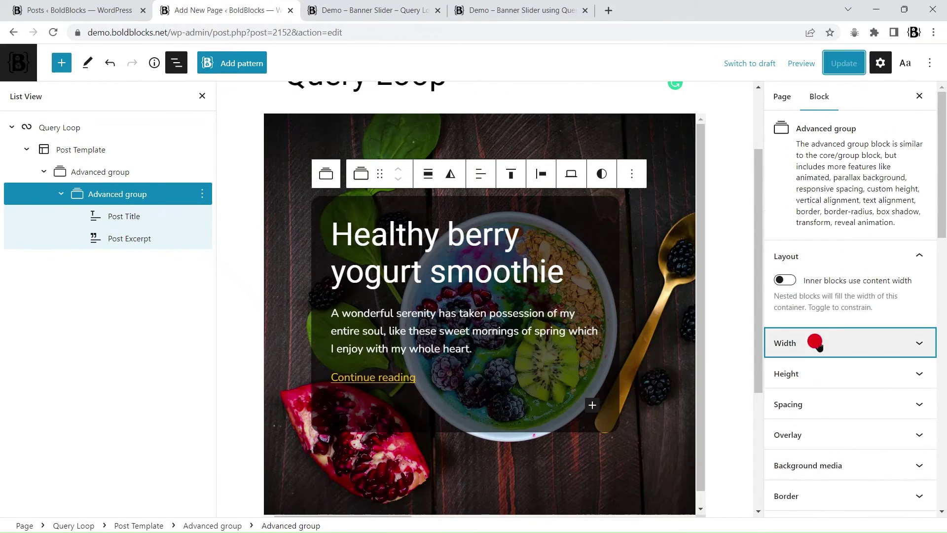
{"action": "left_click", "coordinate": [817, 165]}
{"action": "left_click", "coordinate": [829, 195]}
{"action": "left_click", "coordinate": [809, 342]}
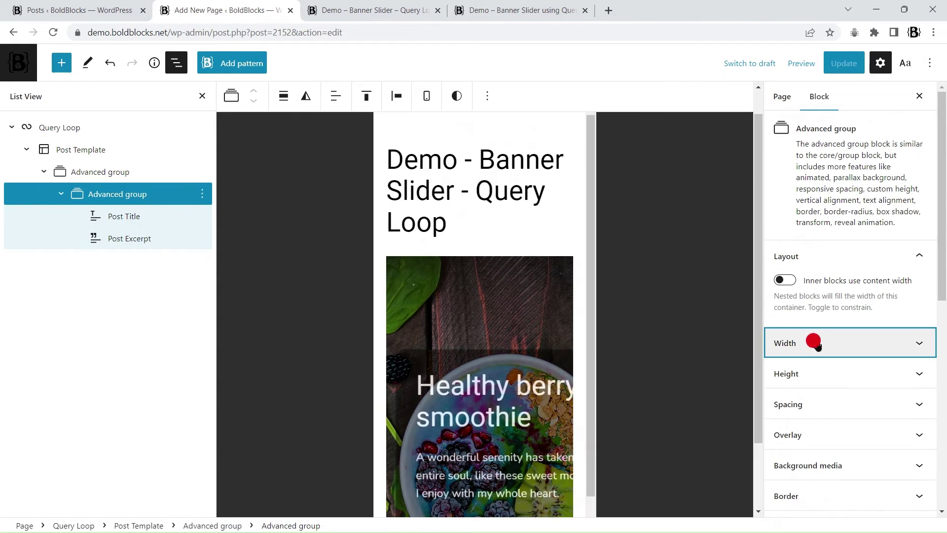
{"action": "left_click", "coordinate": [896, 289]}
{"action": "left_click", "coordinate": [837, 63]}
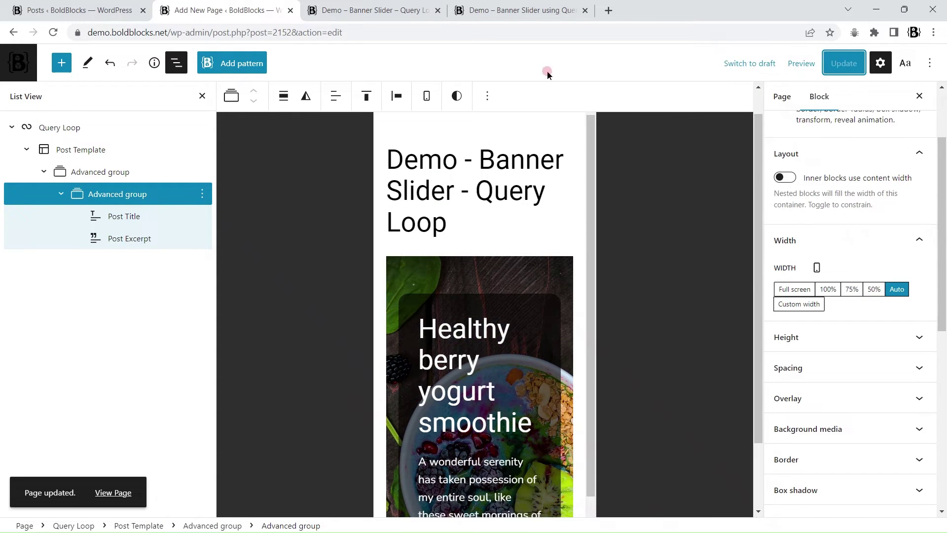
Step: Check the published banner's slides at phone width, then widen the responsive viewport to about 1636 px
{"action": "left_click", "coordinate": [373, 10]}
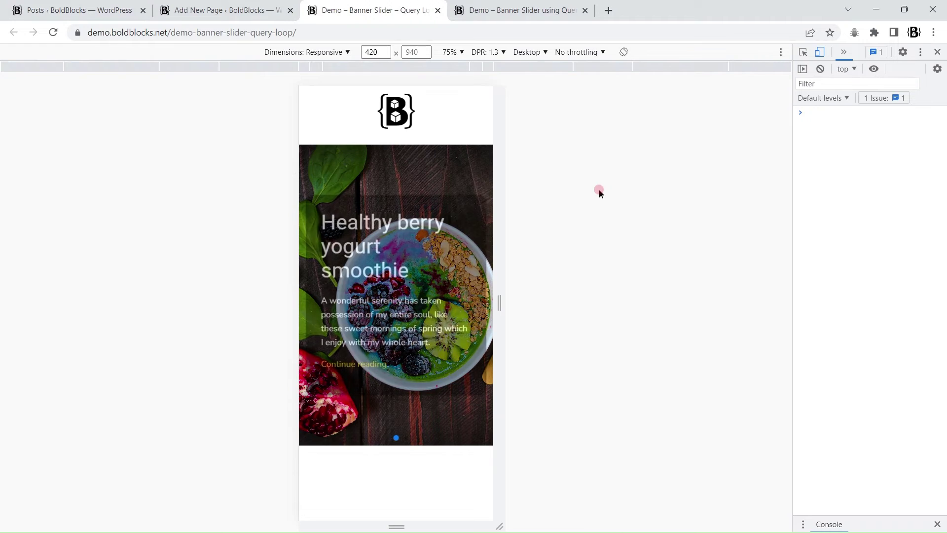
{"action": "left_click_drag", "start_coordinate": [448, 184], "coordinate": [391, 173]}
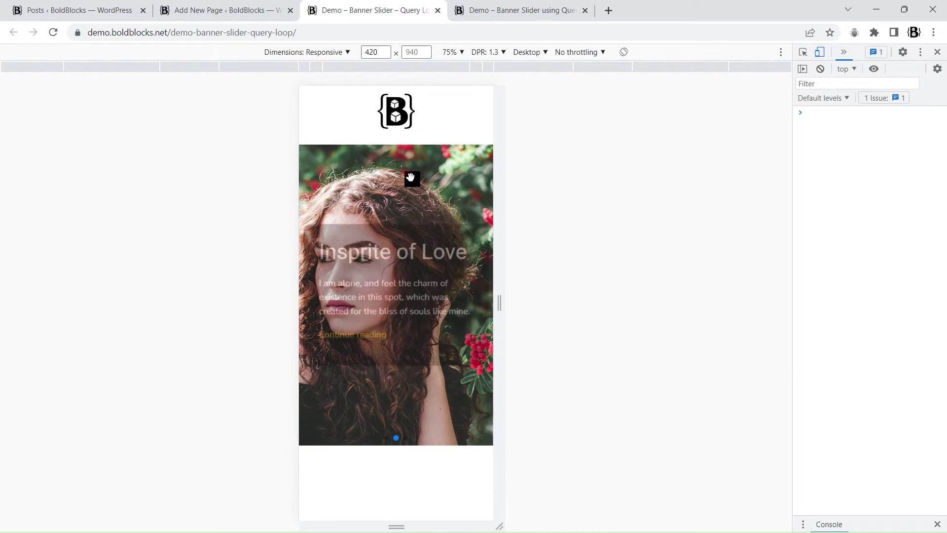
{"action": "left_click_drag", "start_coordinate": [501, 302], "coordinate": [784, 323]}
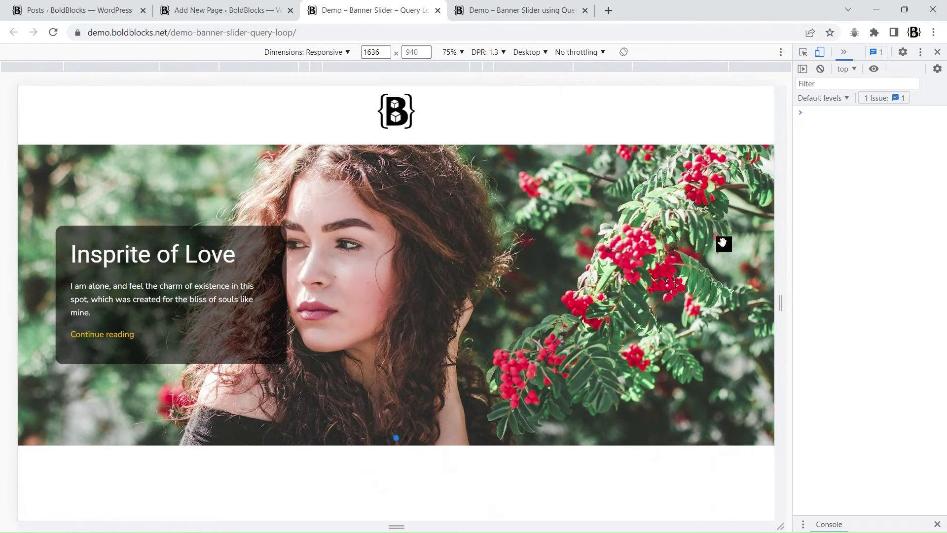